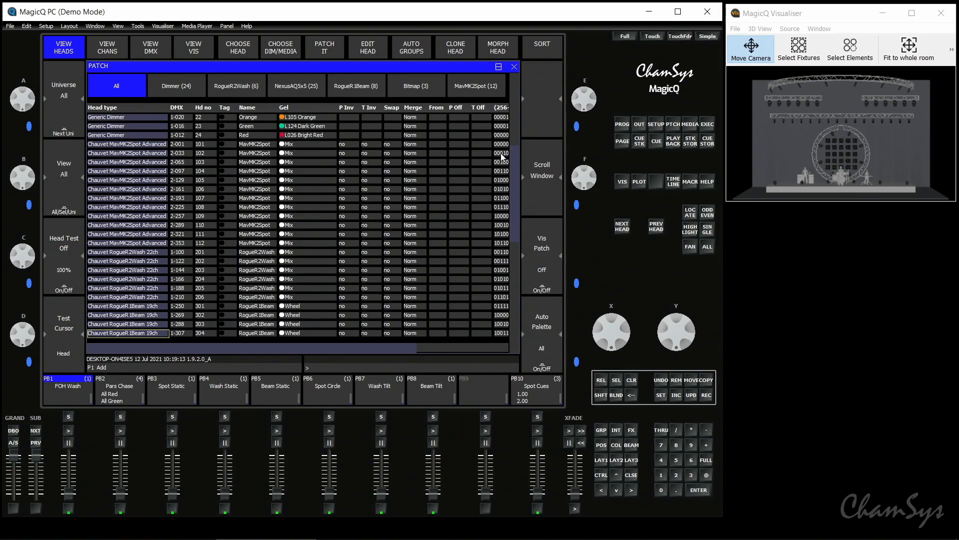
Step: Look through the patch list of heads, from the generic dimmers down to the NexusAQ5x5 fixtures
scroll(502, 156, down, 6)
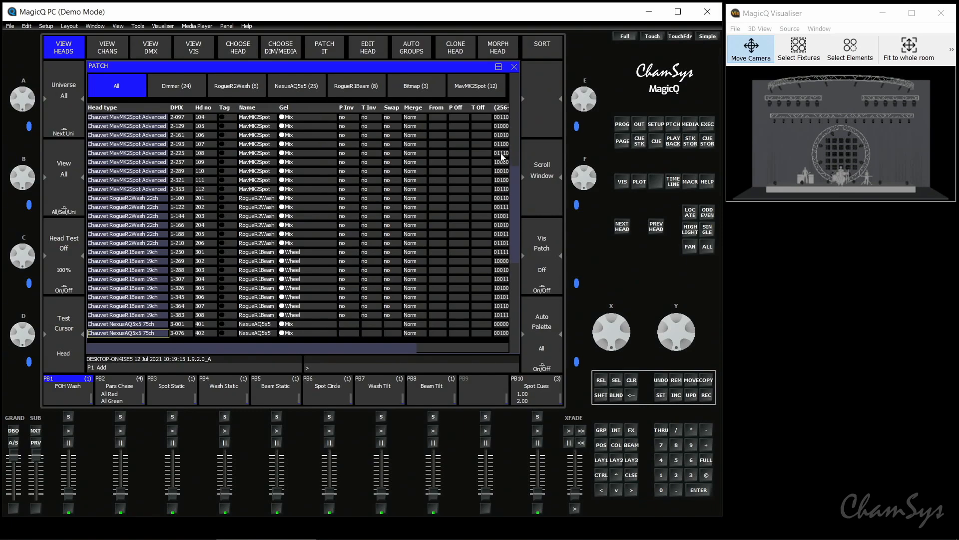
scroll(502, 156, down, 8)
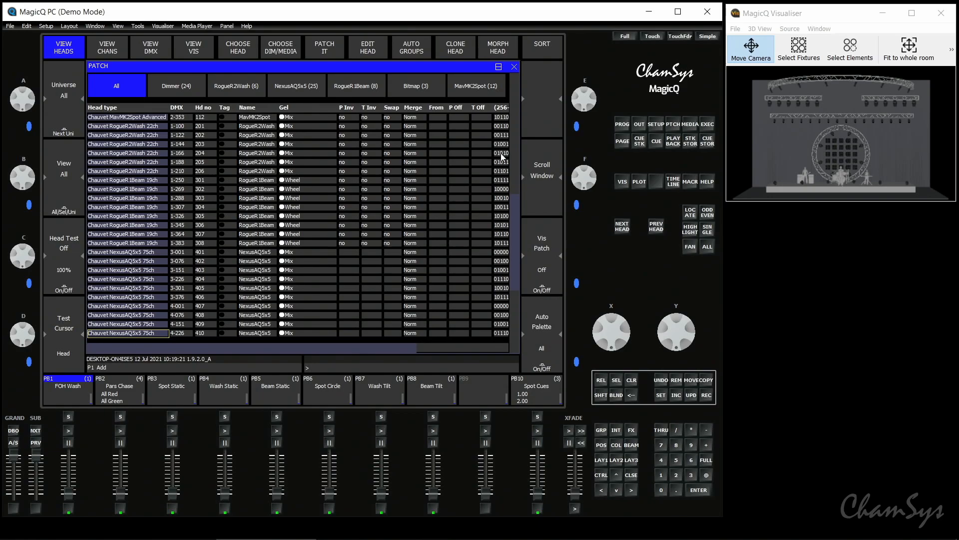
scroll(503, 156, down, 5)
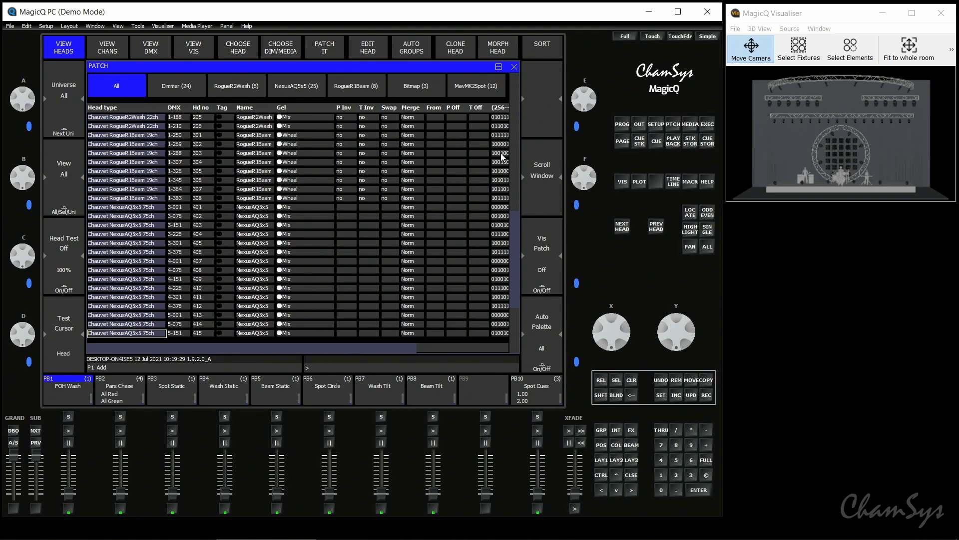
scroll(502, 156, up, 15)
scroll(502, 156, up, 5)
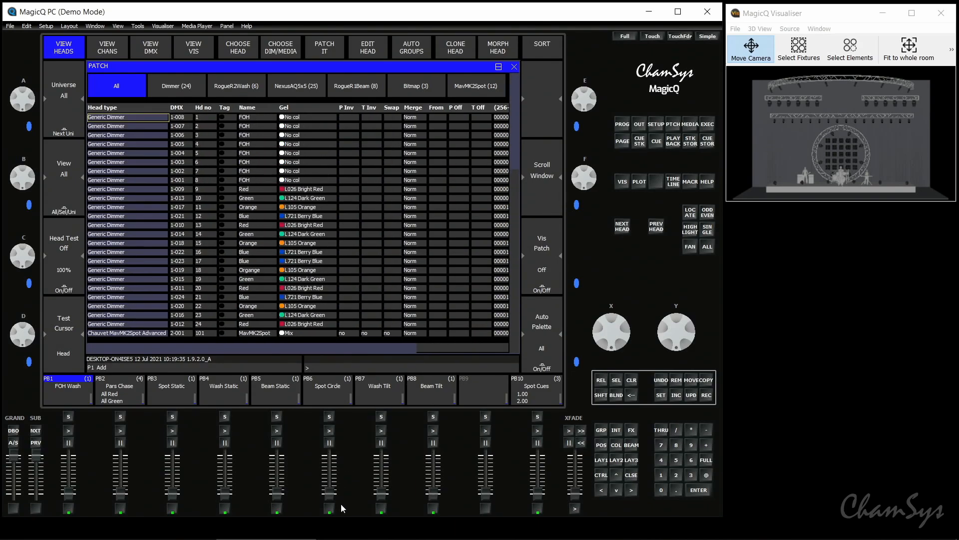
Step: Select the Spot Circle playback and examine the head levels stored in its cue
drag(328, 493, 428, 490)
click(329, 395)
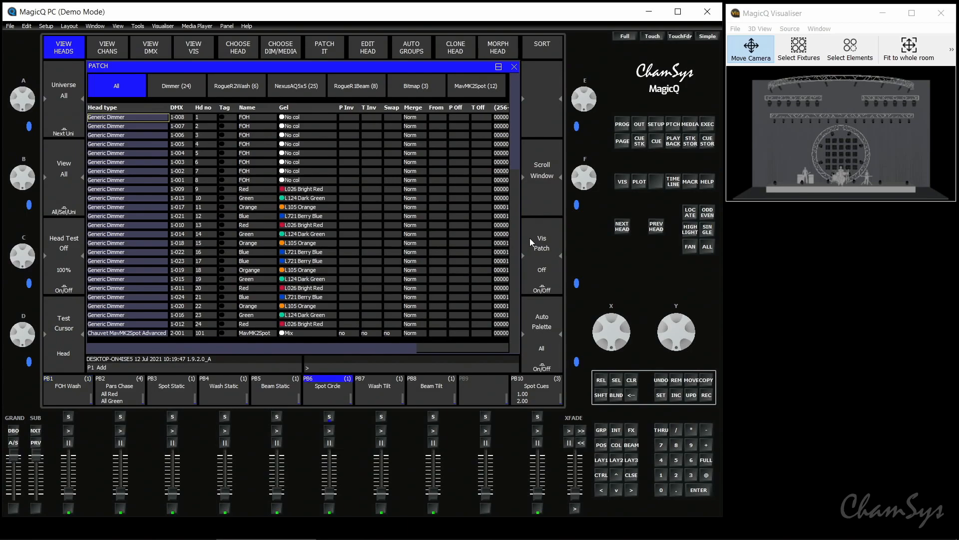
click(656, 141)
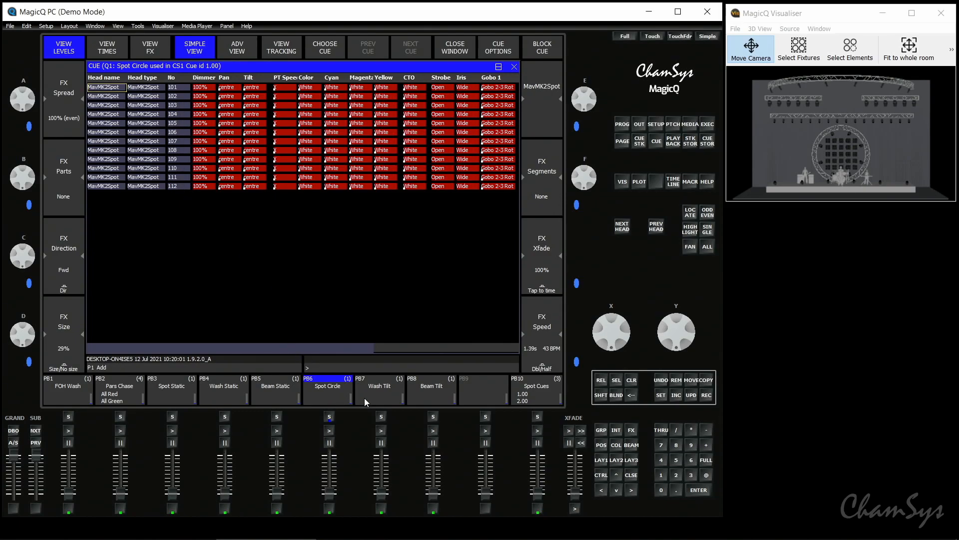
Step: Locate the MavMK2Spot group's heads to inspect them individually in the programmer, and clear the programmer
click(605, 431)
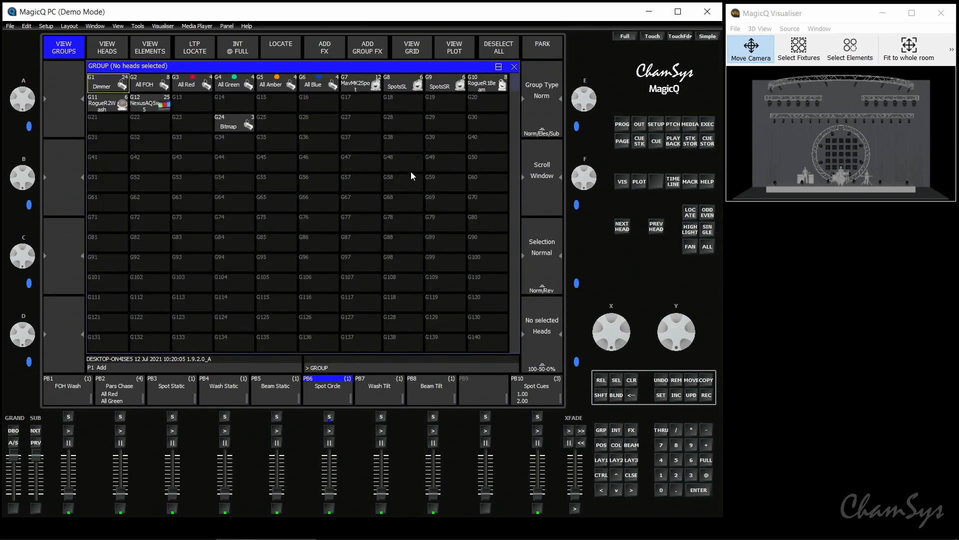
click(360, 85)
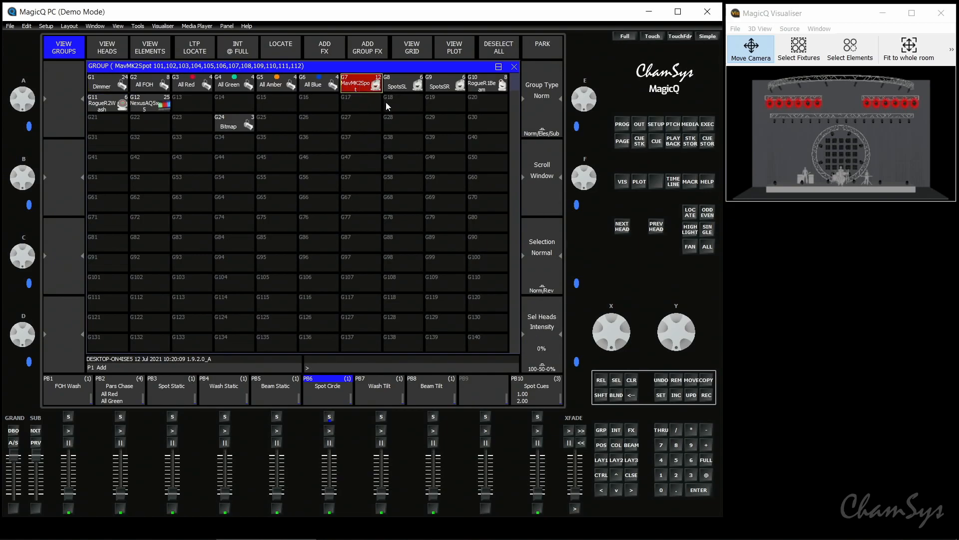
click(692, 213)
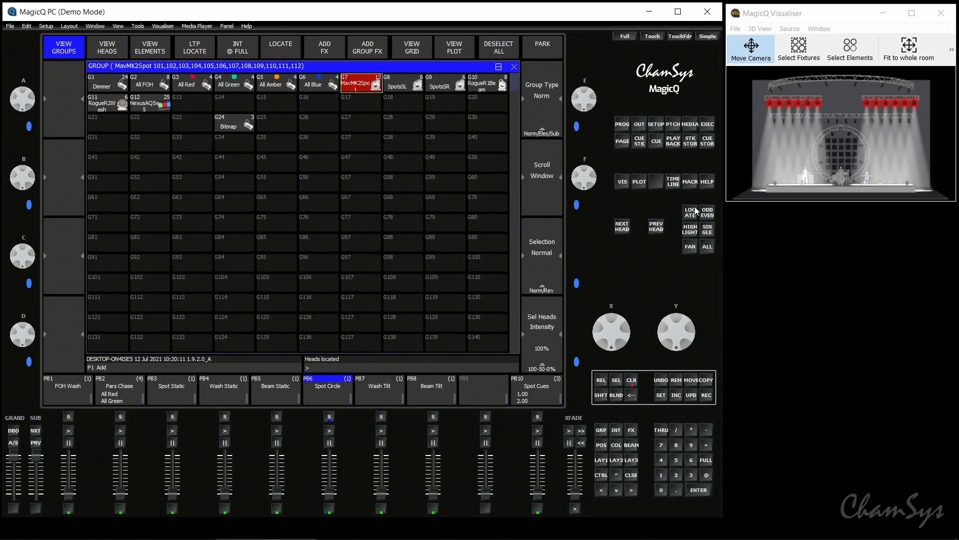
click(623, 125)
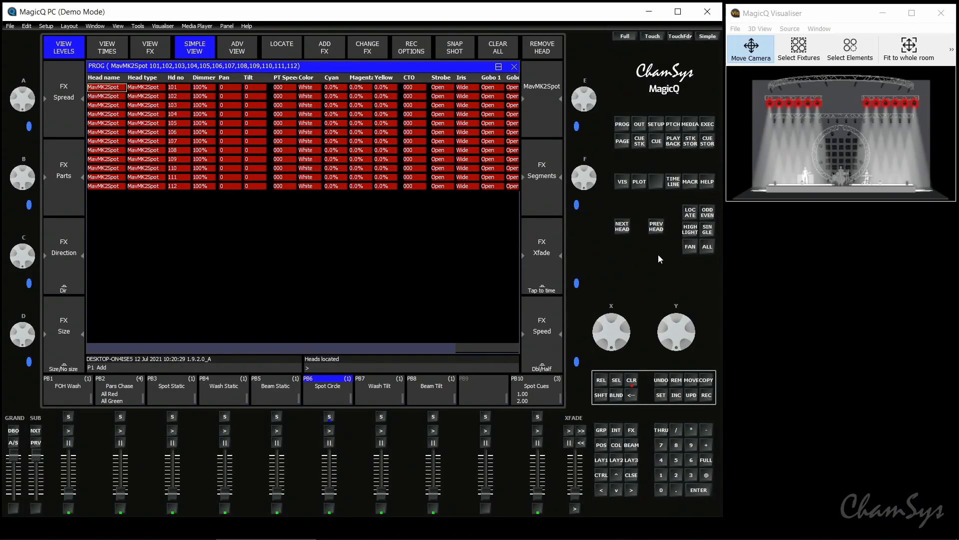
click(632, 381)
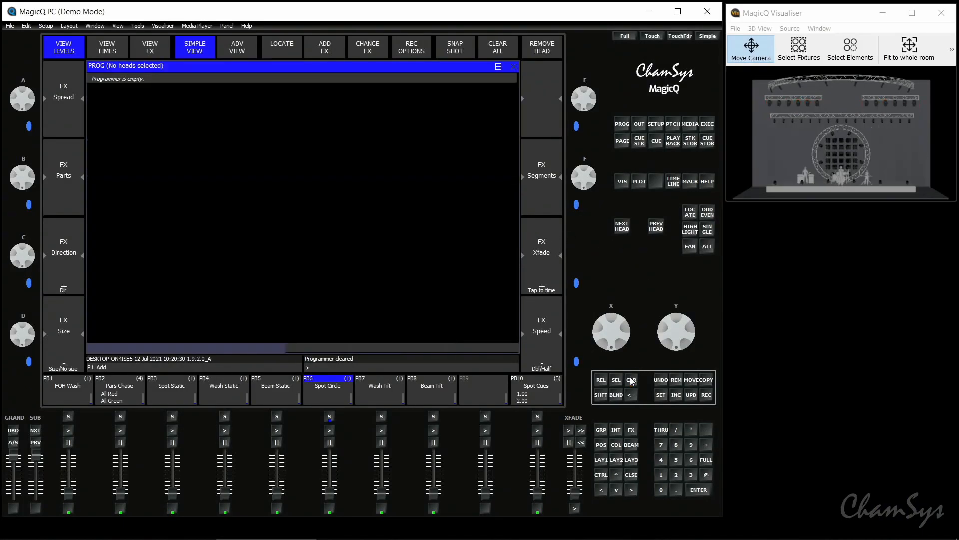
Step: Set the cue storage option Group Cues (test only) to Prefer Group Cues
click(656, 125)
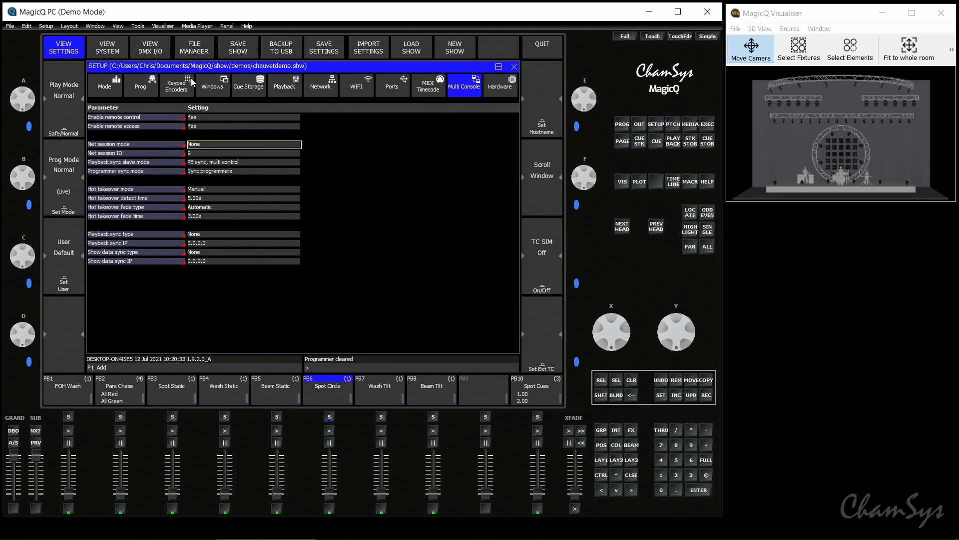
click(259, 88)
click(152, 218)
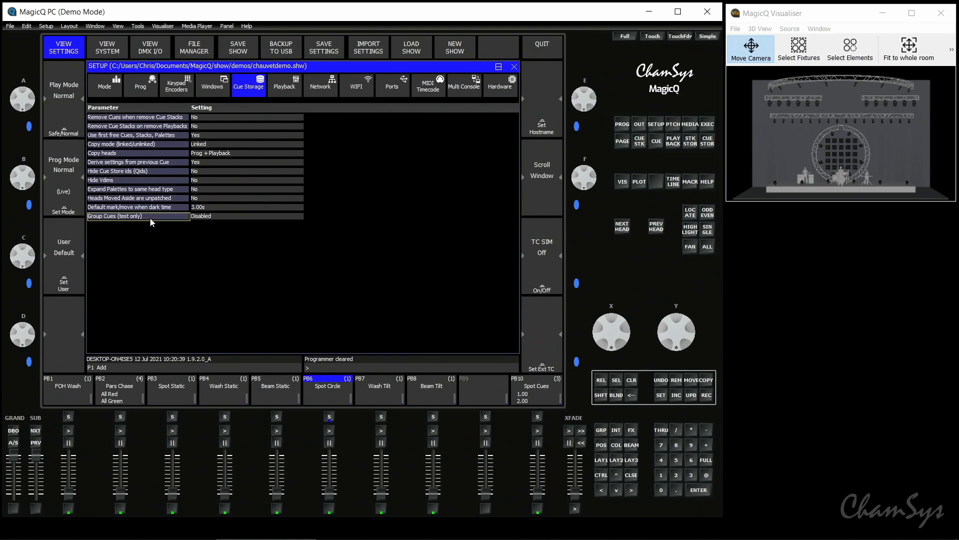
click(231, 218)
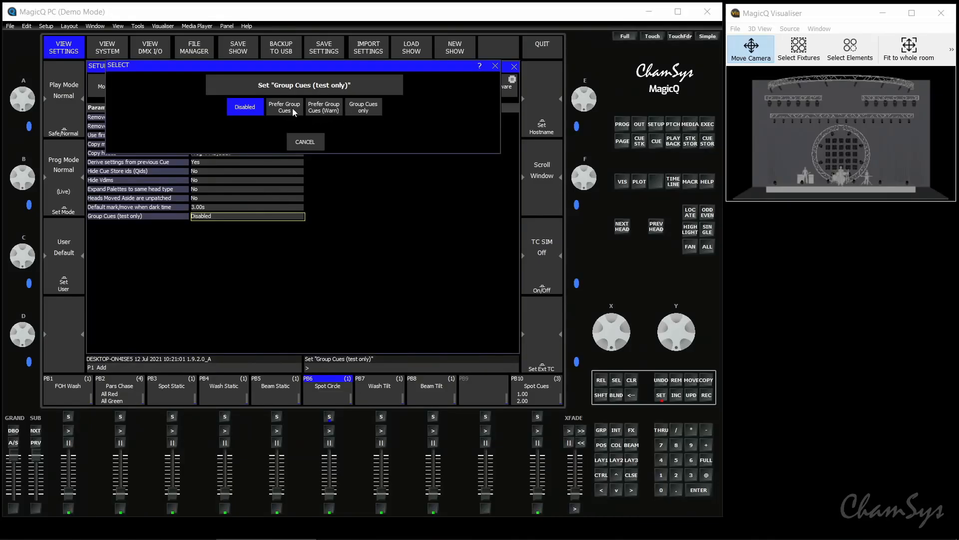
click(295, 109)
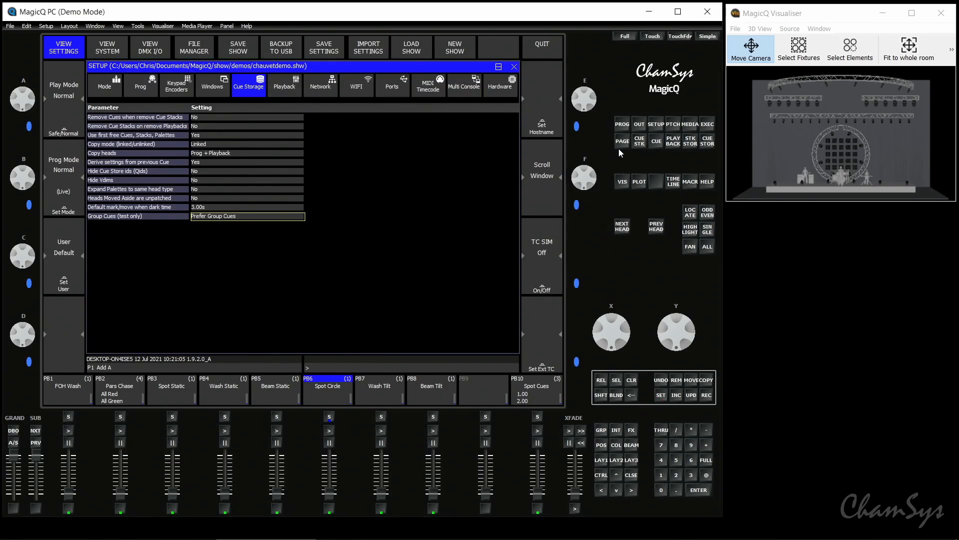
Step: Locate the MavMK2Spot group and inspect its single group entry and pan value in the programmer
click(602, 432)
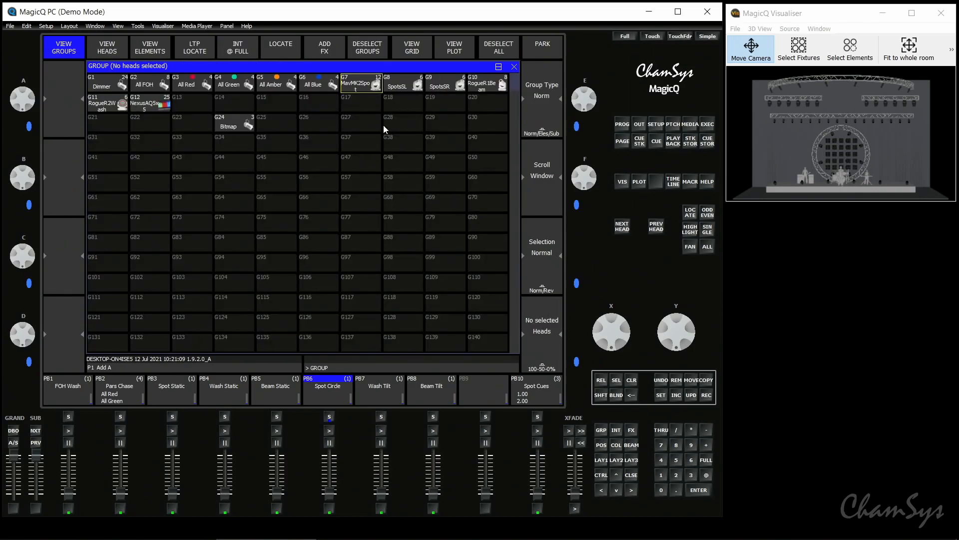
click(359, 86)
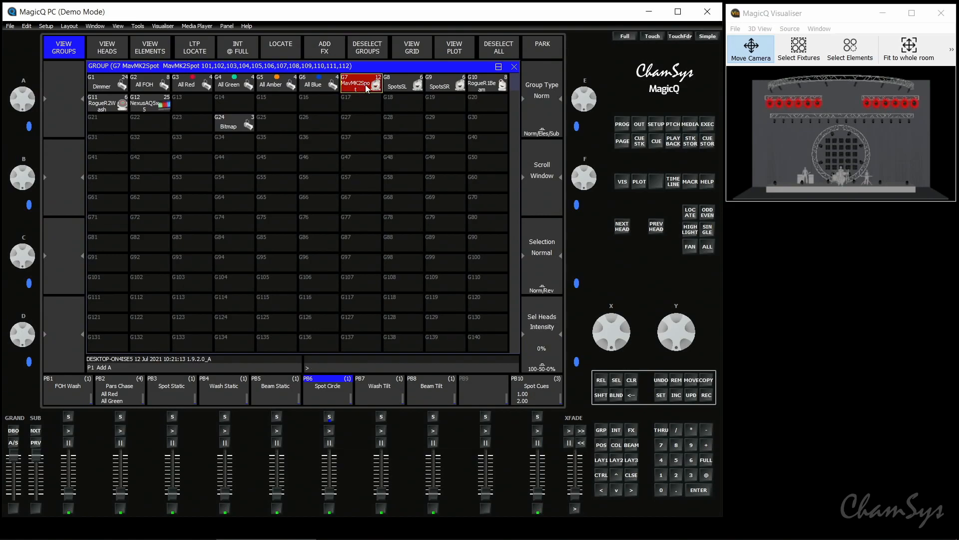
click(271, 48)
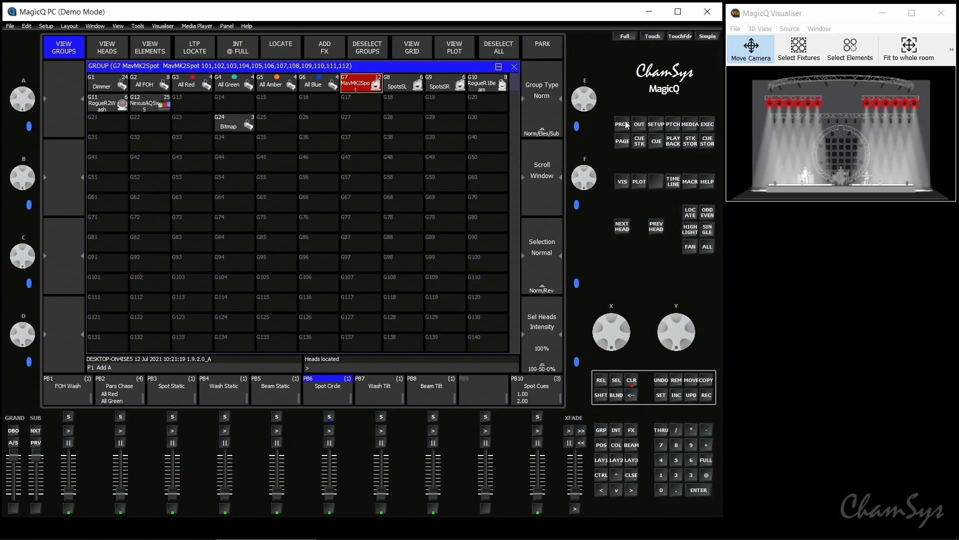
click(624, 125)
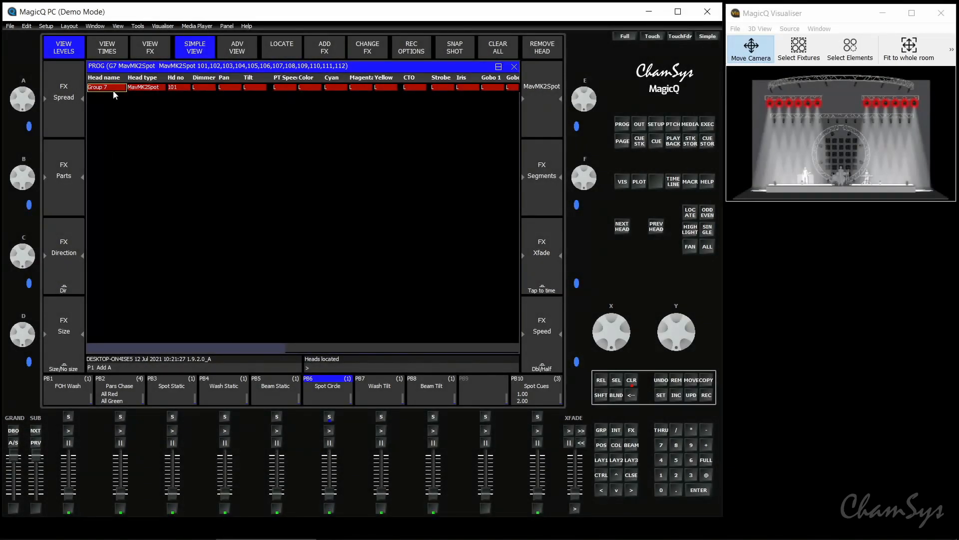
click(220, 89)
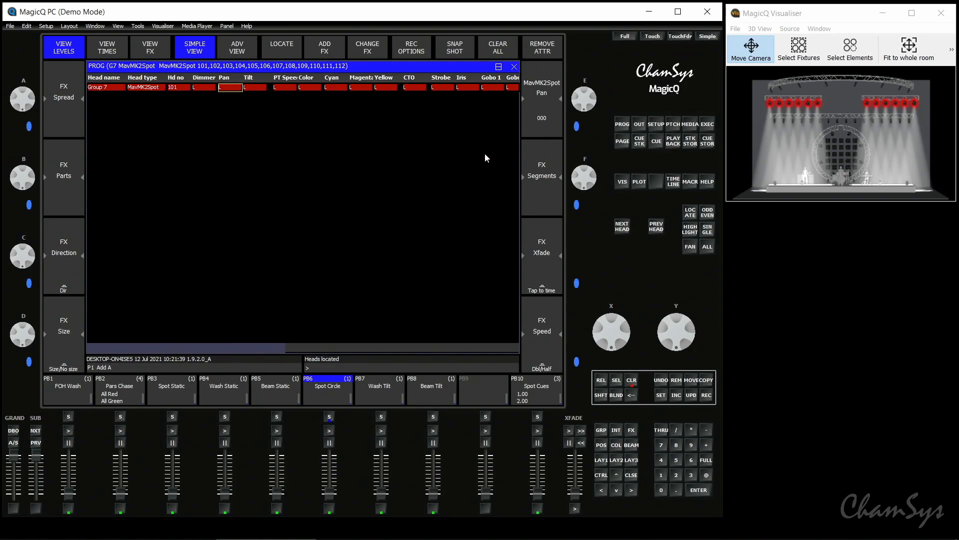
Step: Tilt the MavMK2Spot group to -39, fan out its pan and check both values in the programmer
click(602, 445)
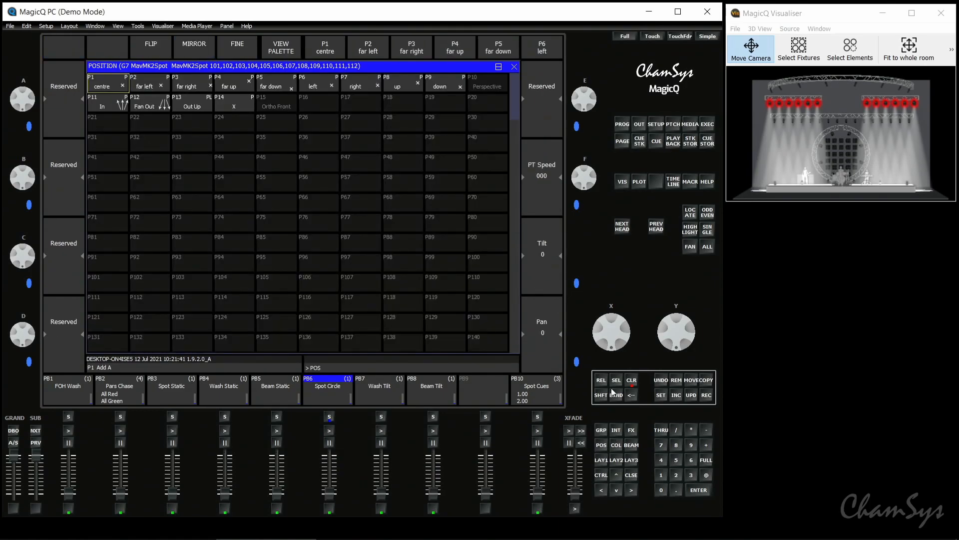
drag(676, 324, 678, 287)
click(688, 250)
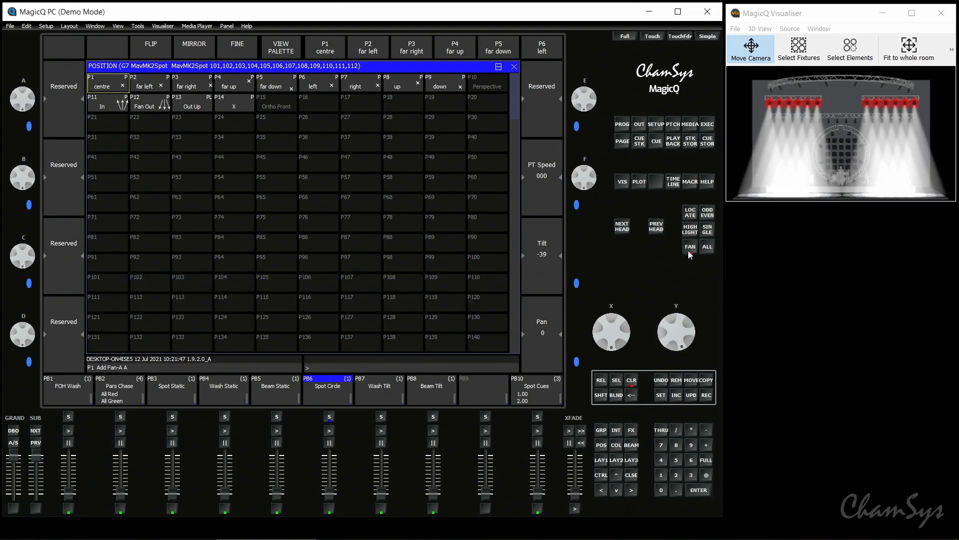
drag(621, 325, 630, 295)
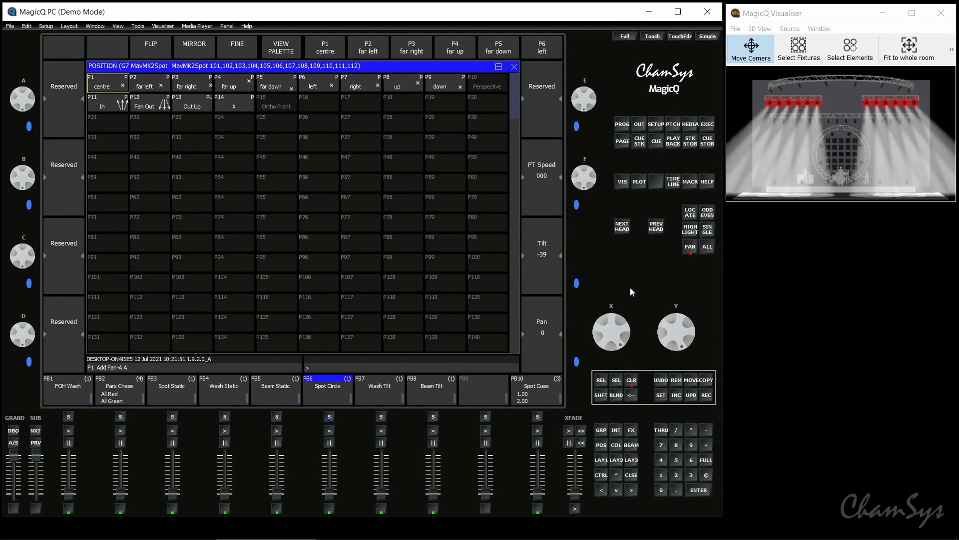
click(623, 128)
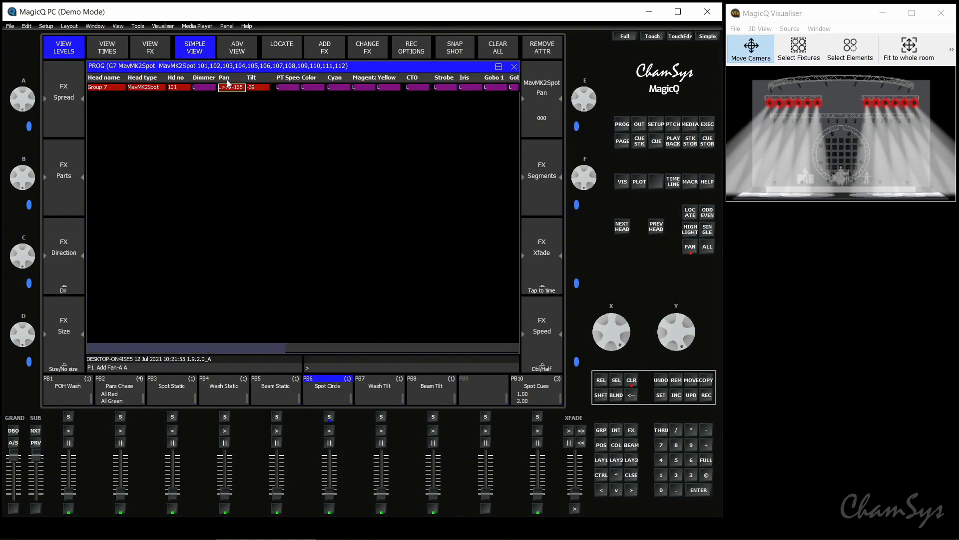
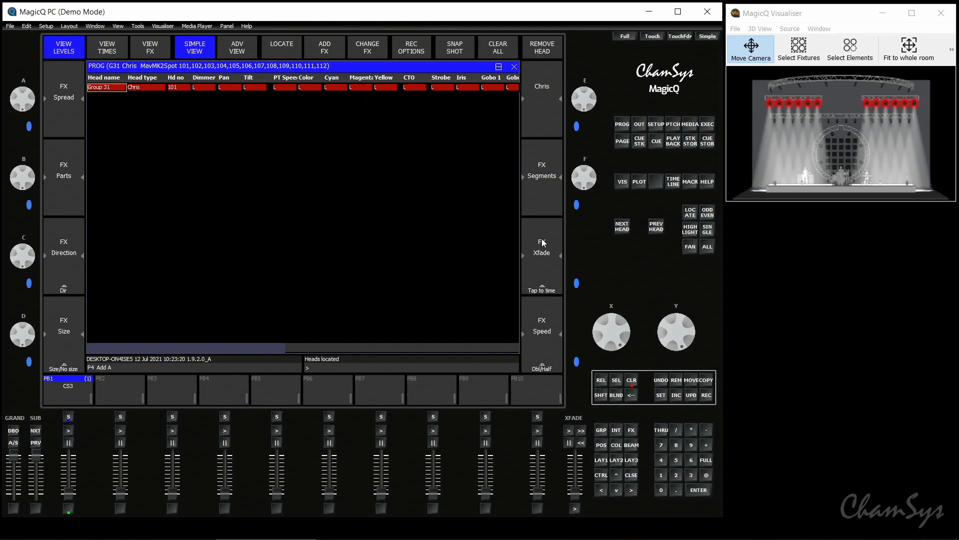
Step: Advance to the next playback page and record the located group 31 as a cue on PB1
click(35, 431)
click(706, 395)
click(71, 398)
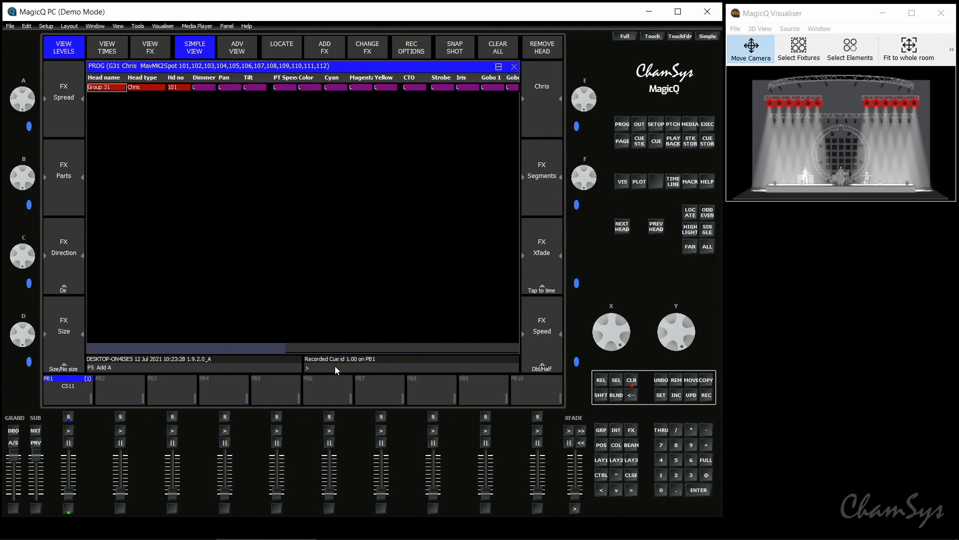
Step: Tilt group 31 to -61 with its pan fanned out, and record this position as a second cue on PB1
click(602, 444)
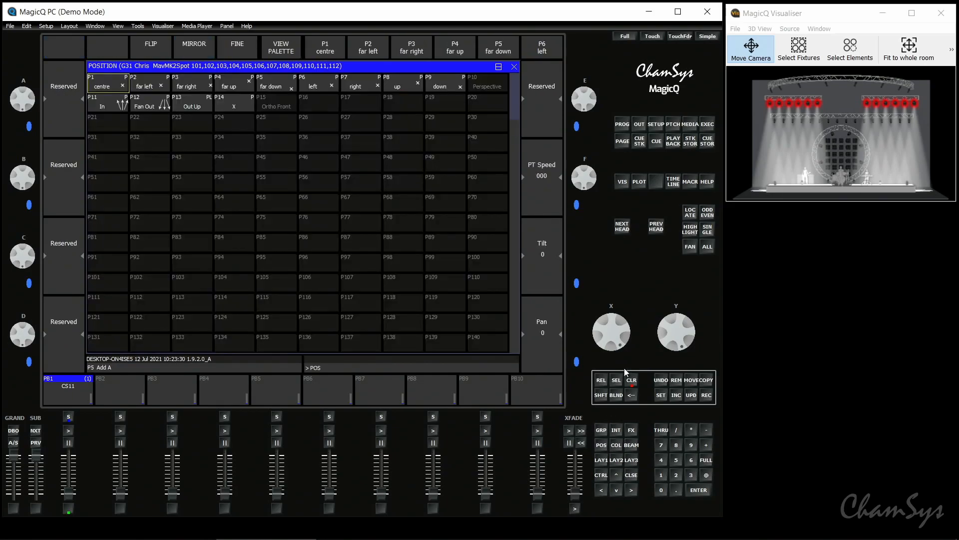
drag(688, 324, 687, 290)
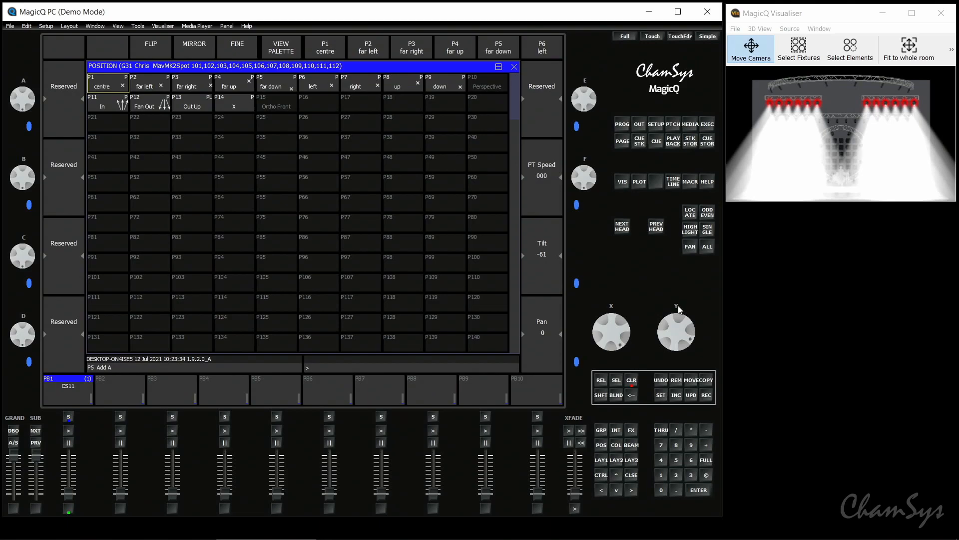
click(688, 249)
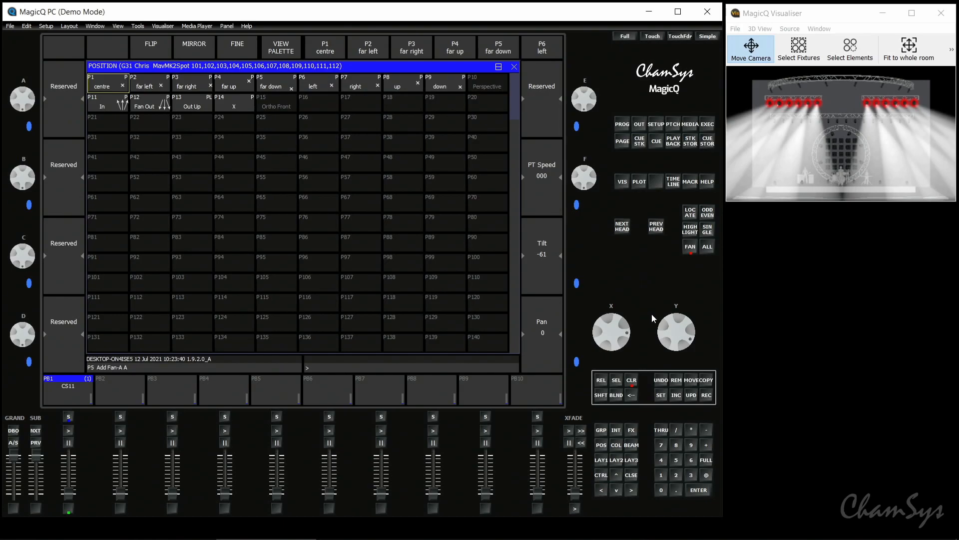
click(707, 396)
click(69, 395)
Step: Try the Red palette on group 31, change it to Green and record the look as a third cue on PB1
click(616, 446)
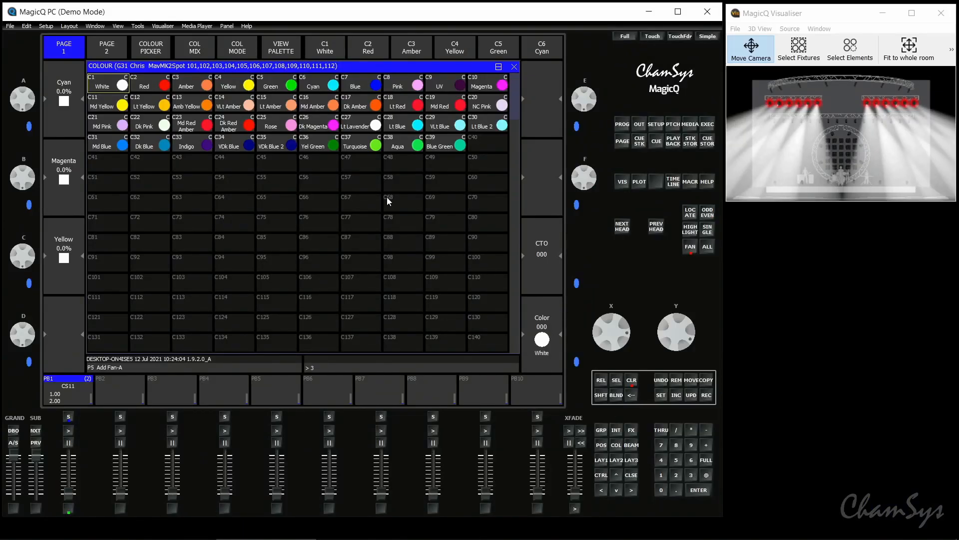
click(160, 85)
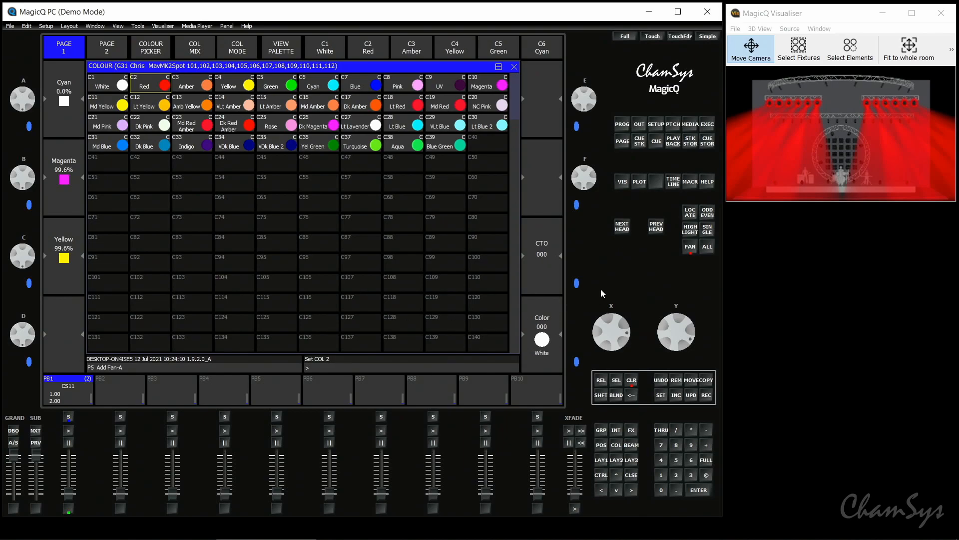
click(691, 474)
click(295, 89)
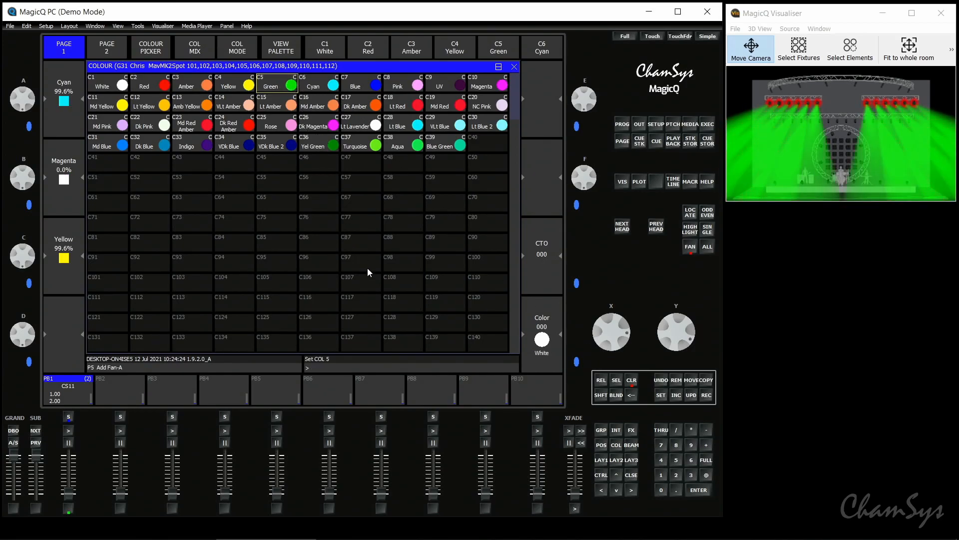
click(706, 395)
click(72, 389)
Step: Fan the group's colour from Red to Yellow and set the fan type to Sym
click(167, 90)
click(250, 88)
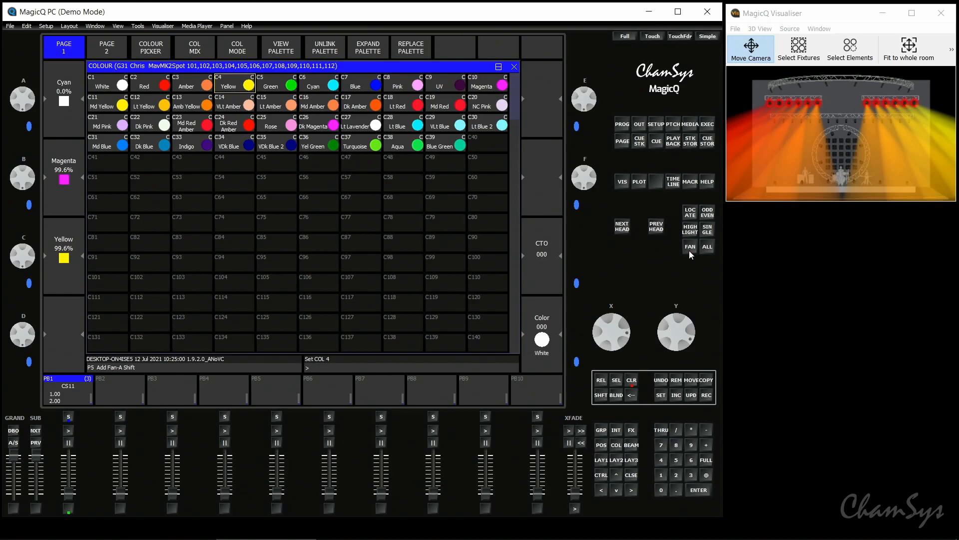
click(689, 250)
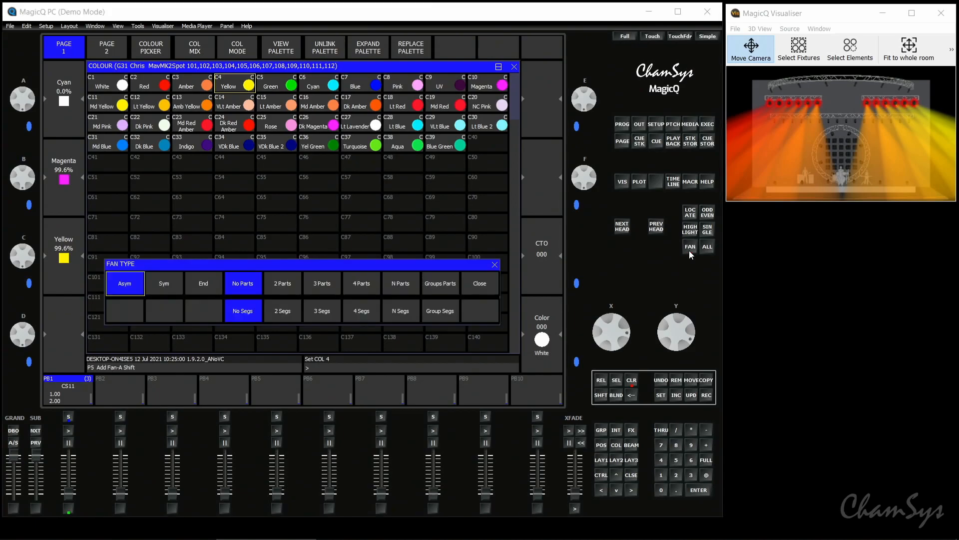
click(165, 284)
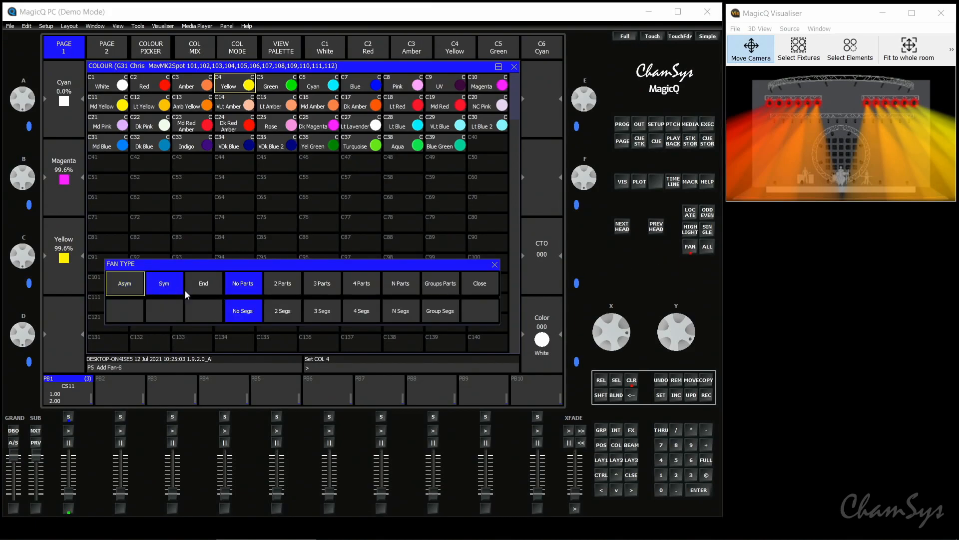
Step: Fan group 31's colour from Cyan to Blue, record the look as a fourth cue on PB1 and clear the programmer
click(484, 286)
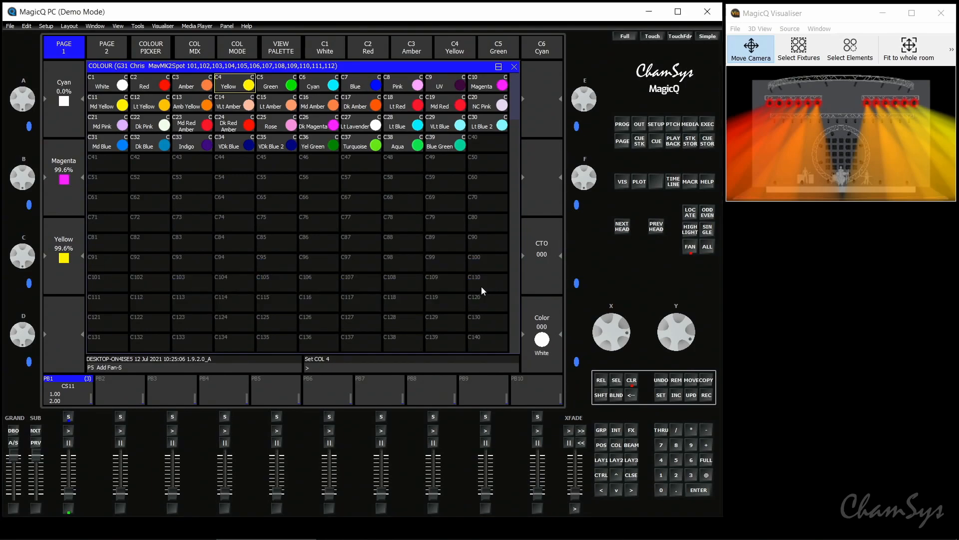
click(330, 89)
click(368, 83)
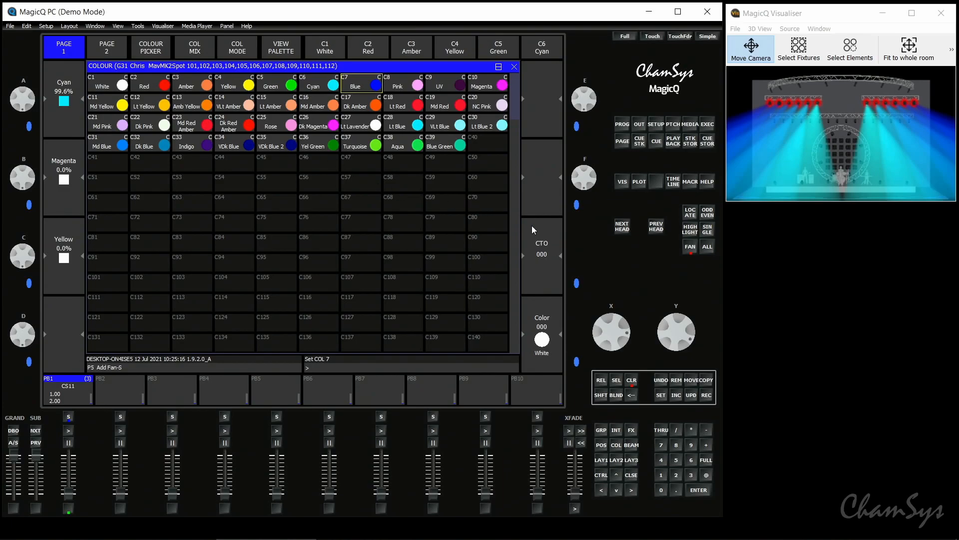
click(706, 396)
click(76, 399)
click(635, 383)
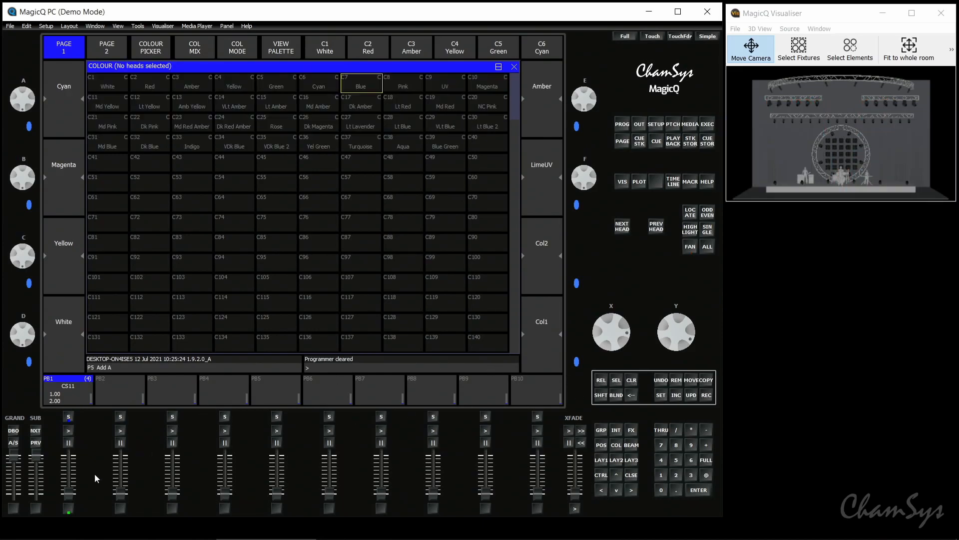
Step: Play PB1's cues back one after another, view the contents of its active cue and bring the playback down
drag(74, 495, 73, 454)
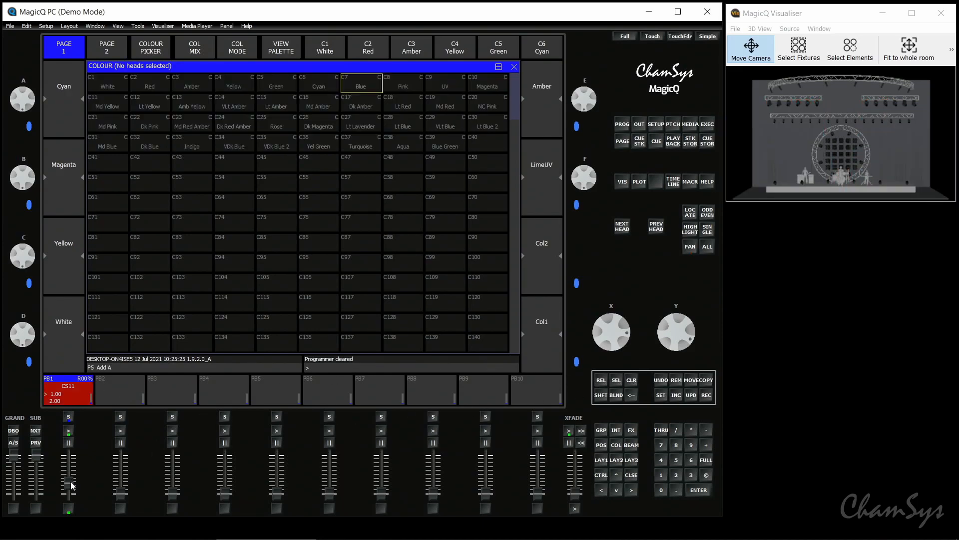
click(70, 431)
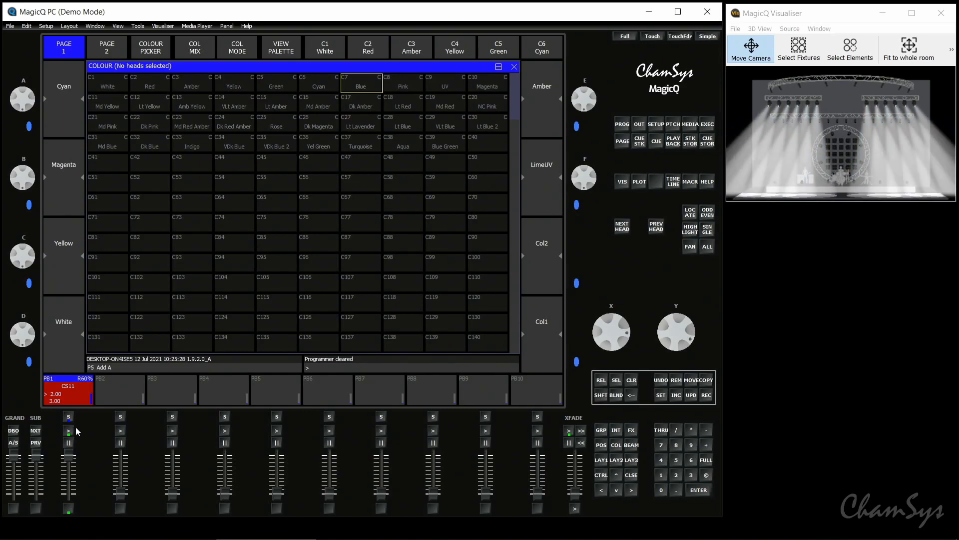
click(76, 430)
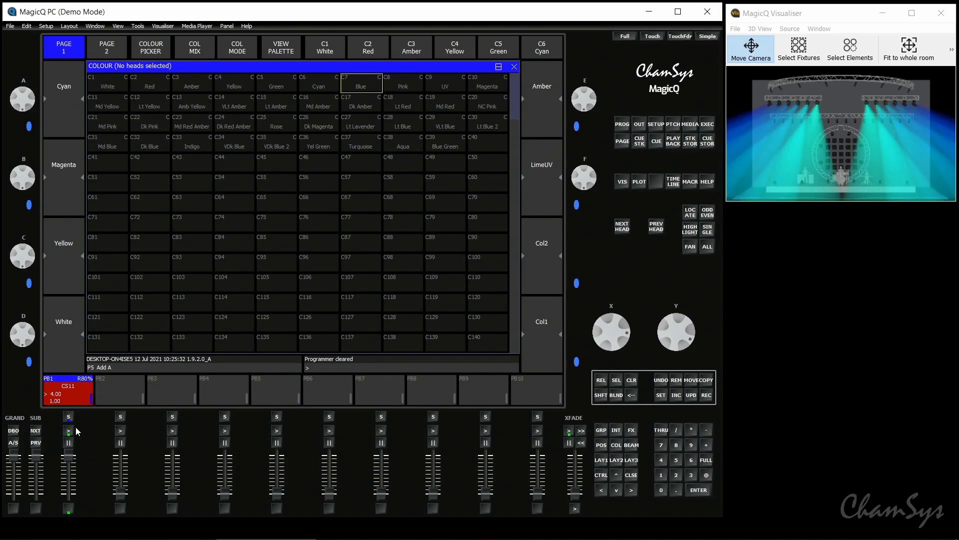
click(76, 427)
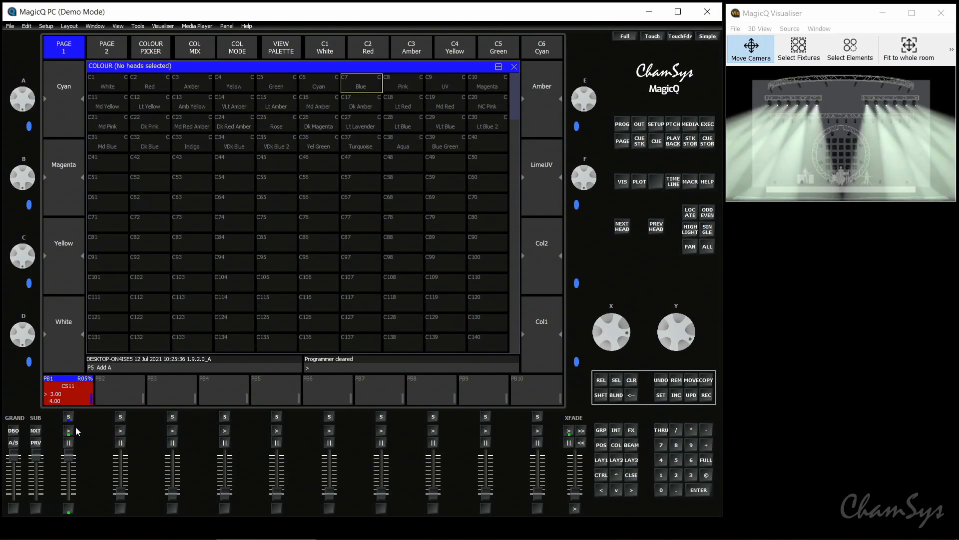
click(76, 429)
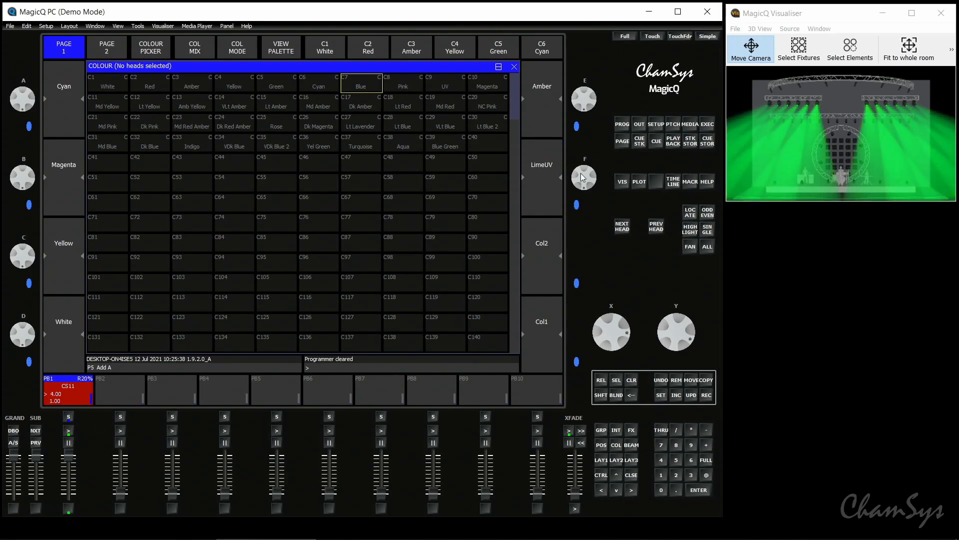
click(657, 142)
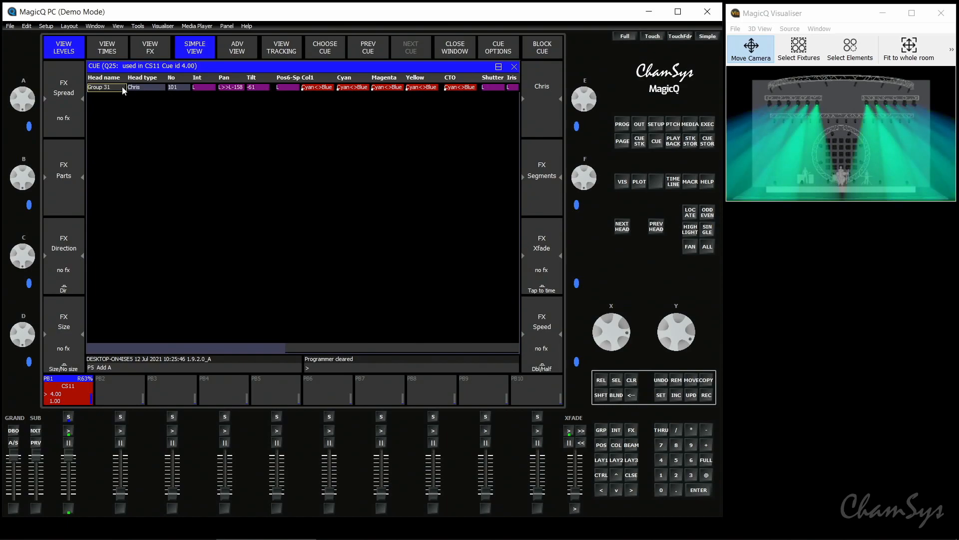
drag(68, 456, 74, 510)
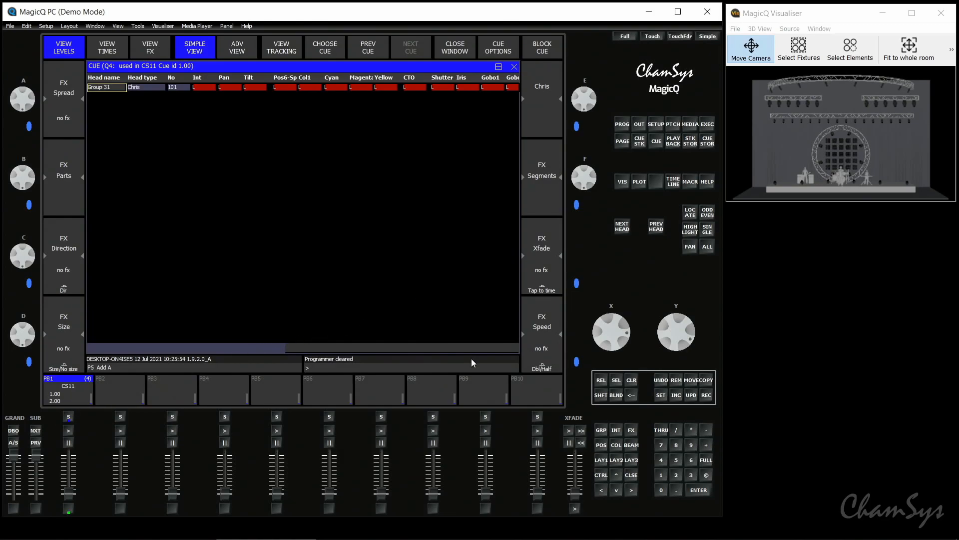
Step: Run PB1 with the groups shown and record the SpotsL heads over group 31, replacing its existing heads
click(601, 430)
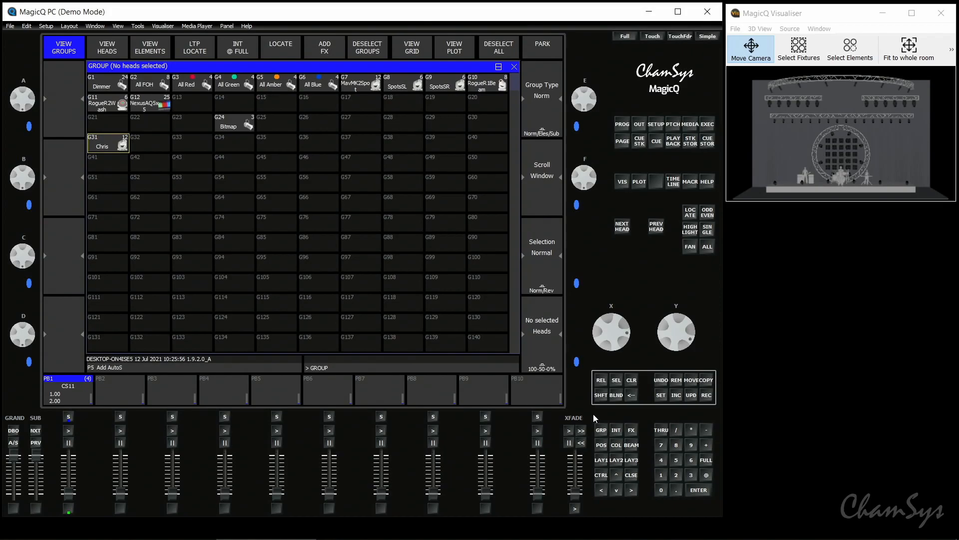
drag(79, 487, 65, 467)
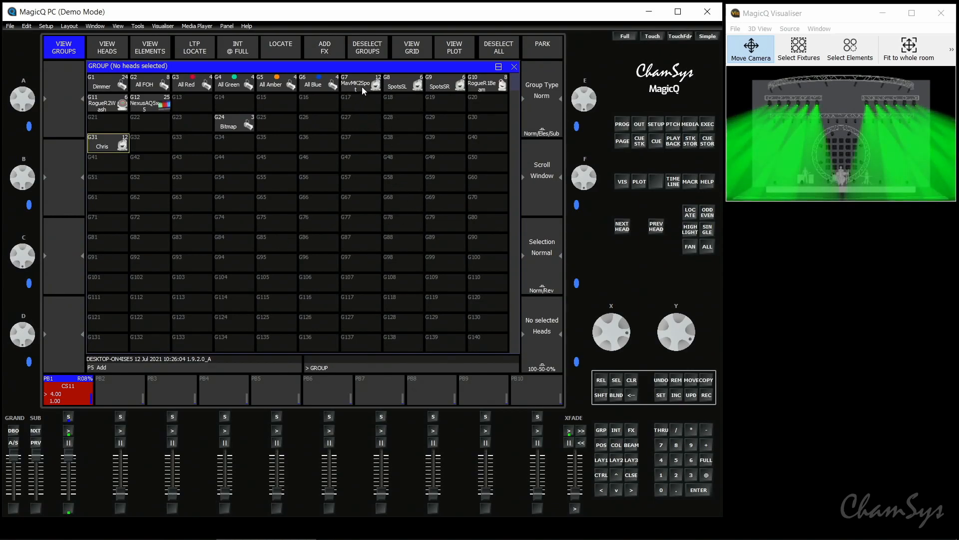
click(403, 86)
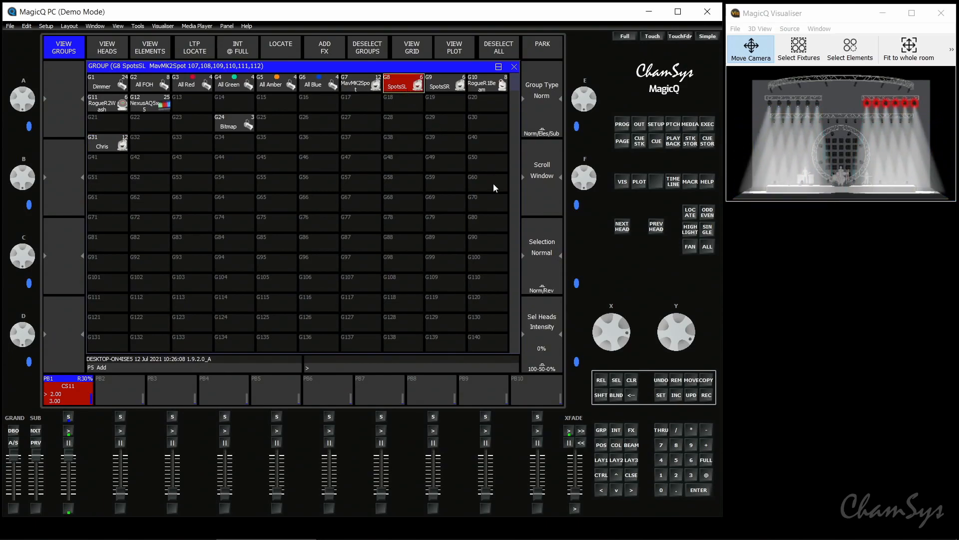
click(706, 395)
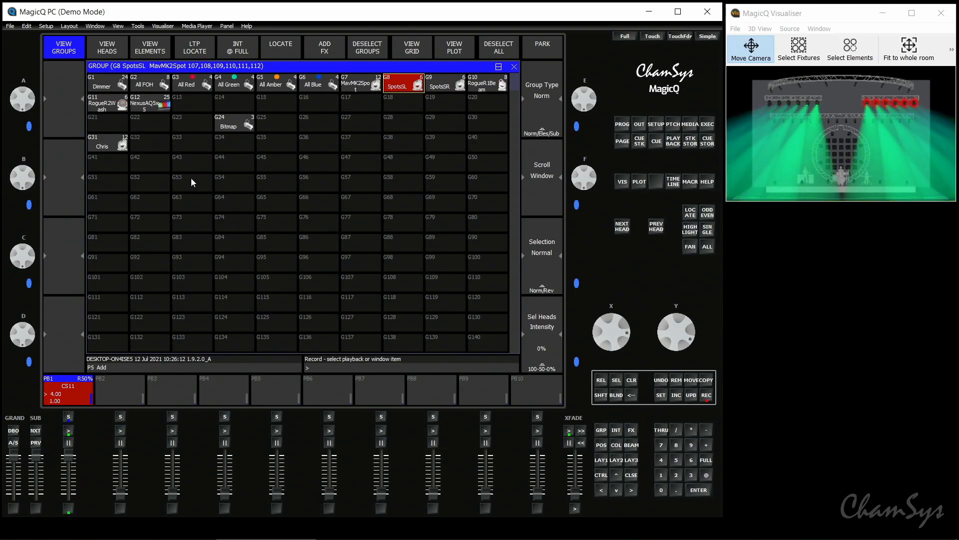
click(110, 141)
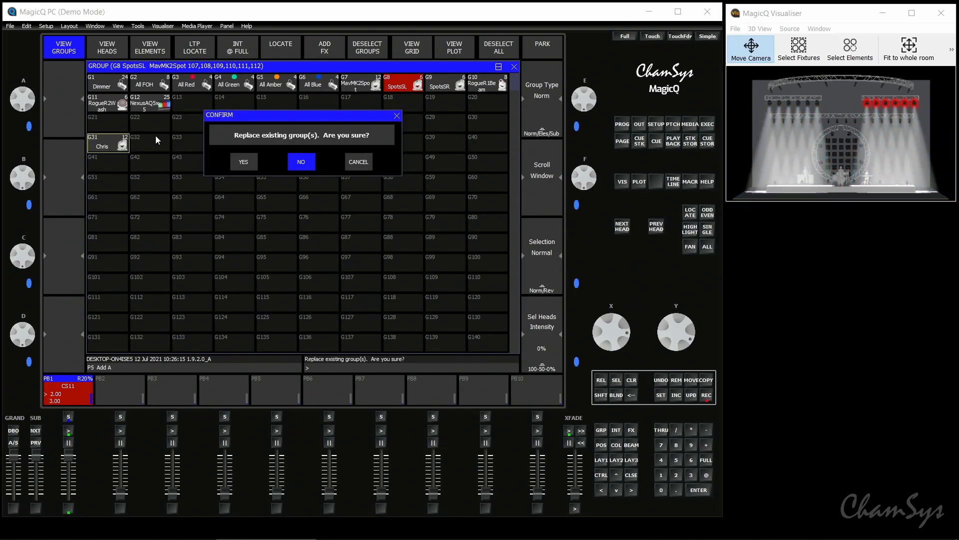
click(247, 158)
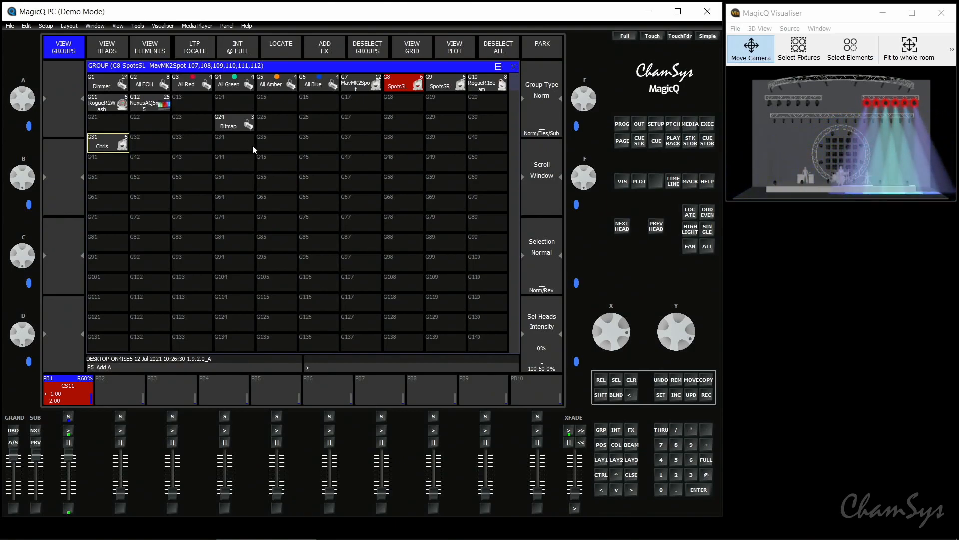
Step: Record the SpotsR heads over group 31, replacing its existing heads
click(446, 86)
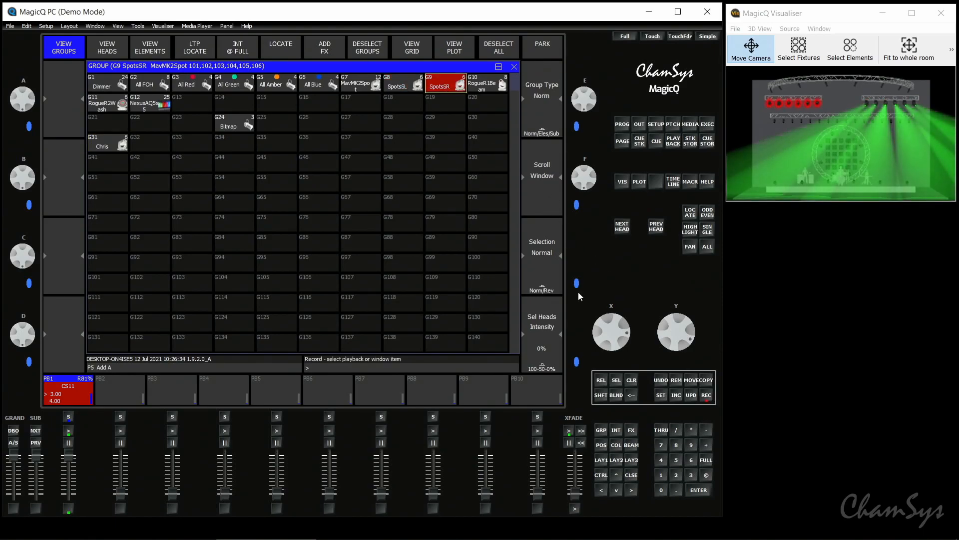
click(110, 148)
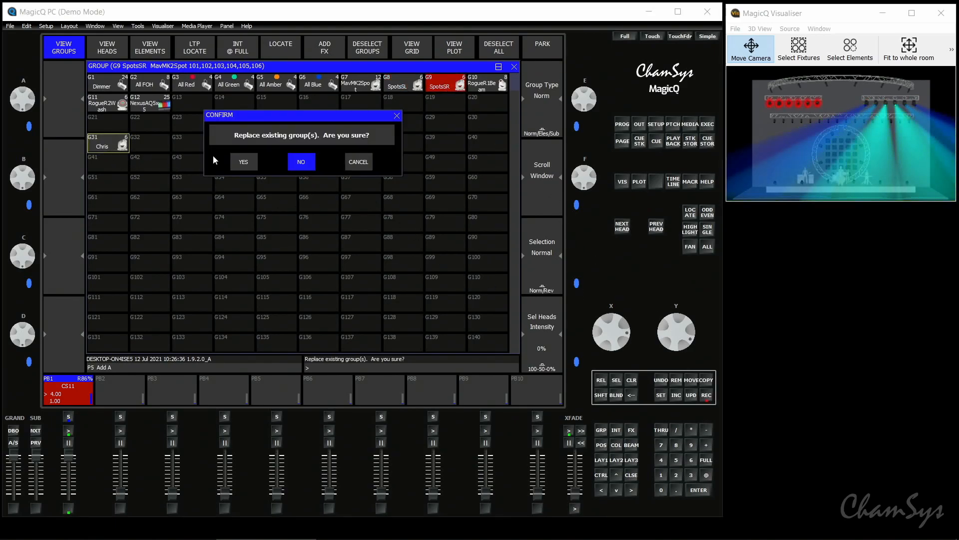
click(238, 161)
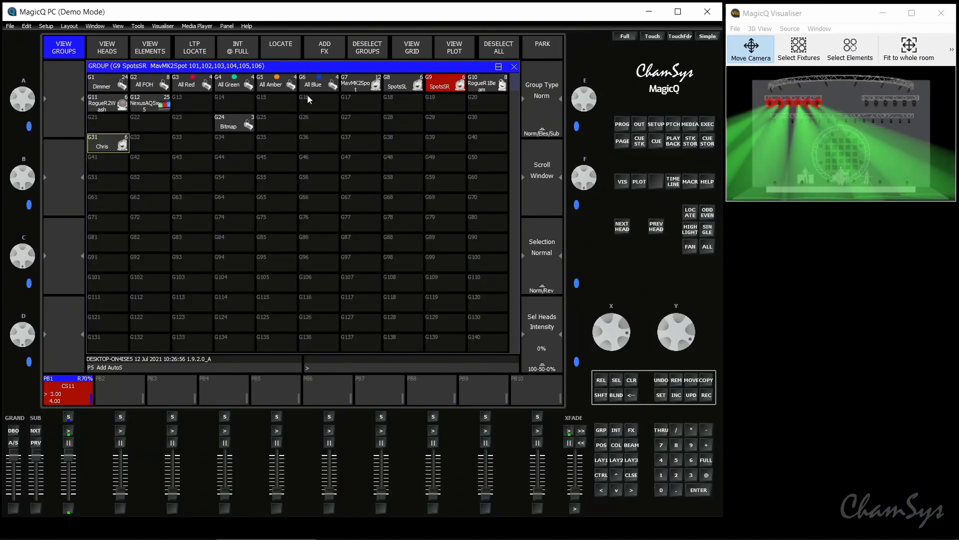
Step: Record all the MavMK2Spot heads from group 7 over group 31, replacing its existing heads
click(358, 88)
click(707, 396)
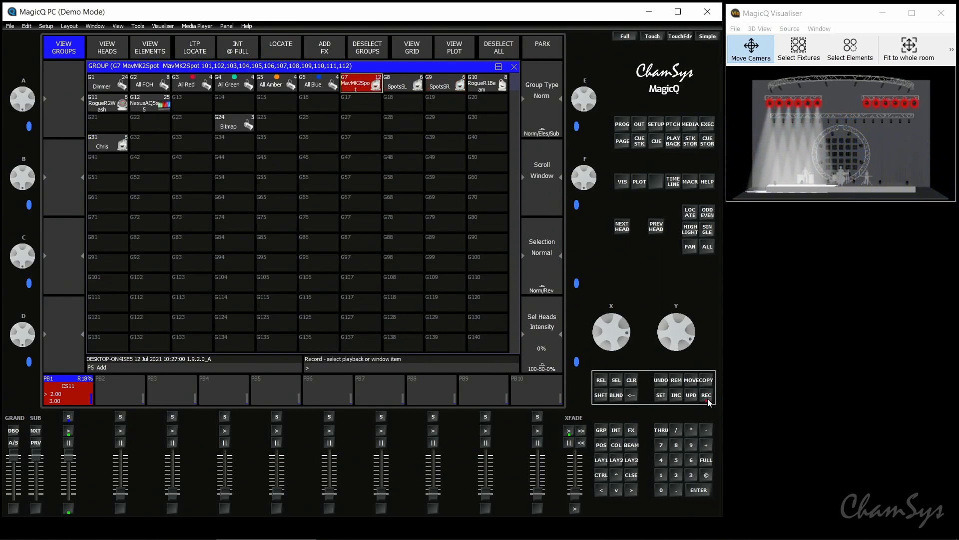
click(112, 146)
click(242, 162)
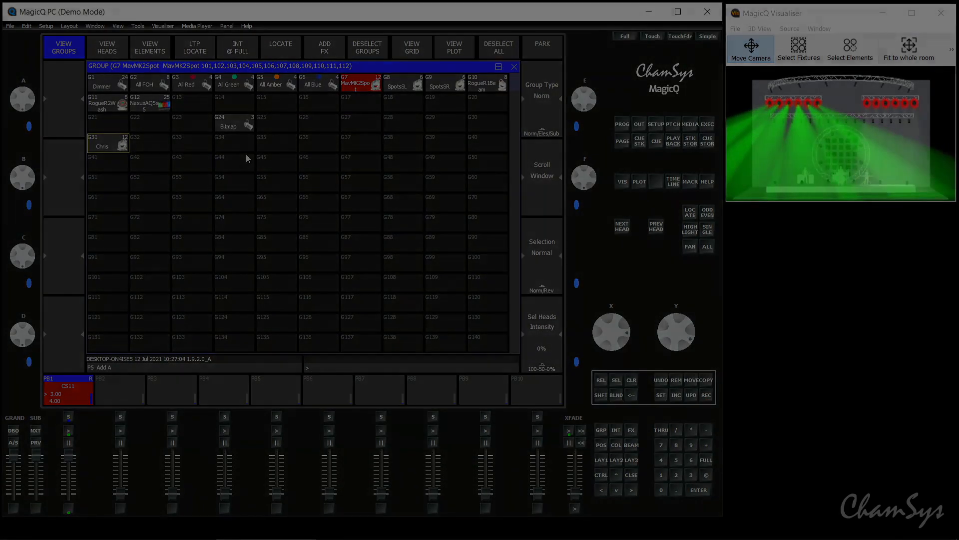
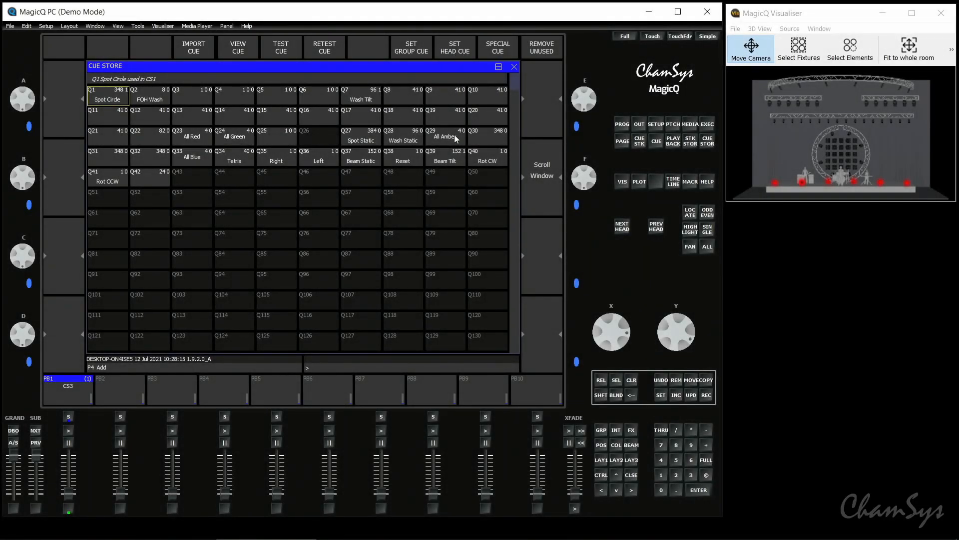
Step: Convert all cues in the Cue Store to Group Cues and confirm the conversion
key(shift)
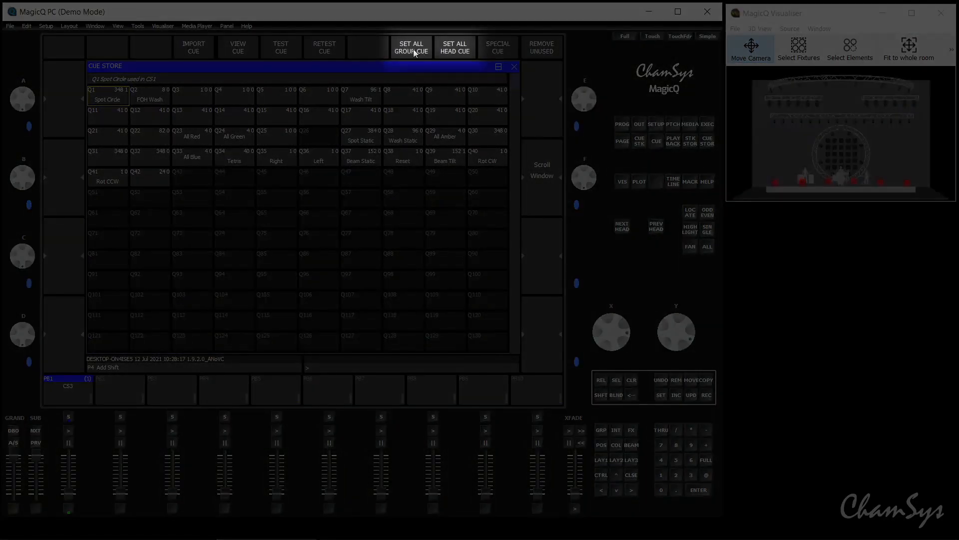
click(416, 49)
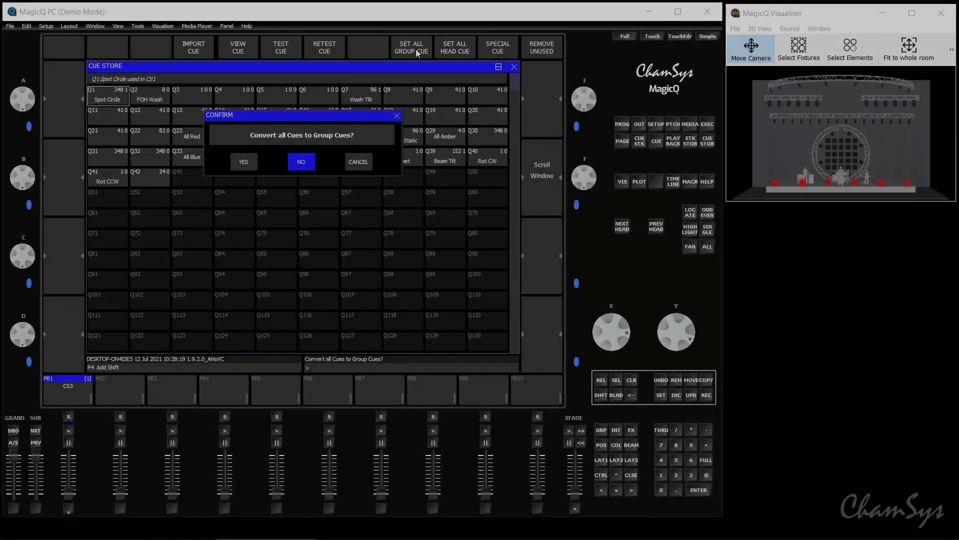
click(244, 162)
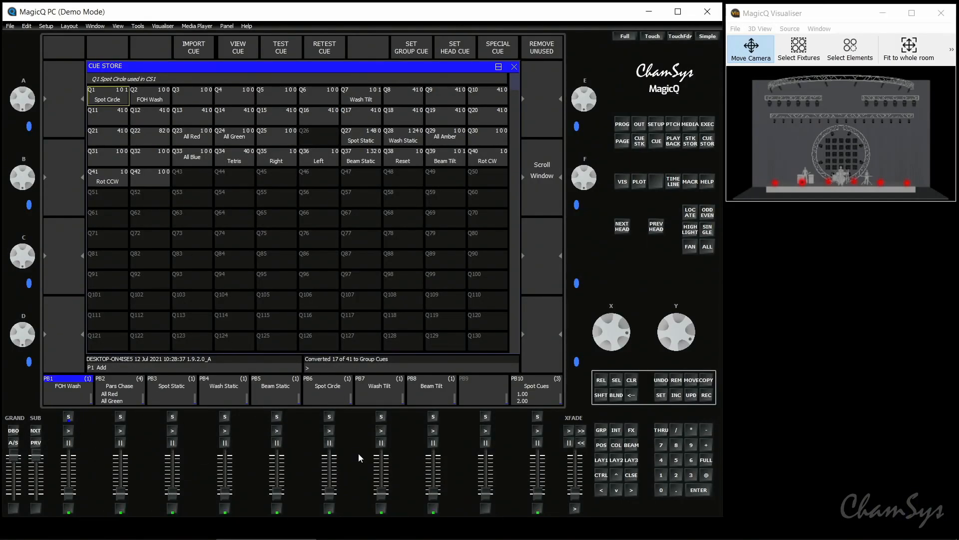
Step: Run Spot Circle on PB6, view the contents of the FOH Wash and Spot Circle cues, and bring PB6 down
drag(334, 495, 334, 457)
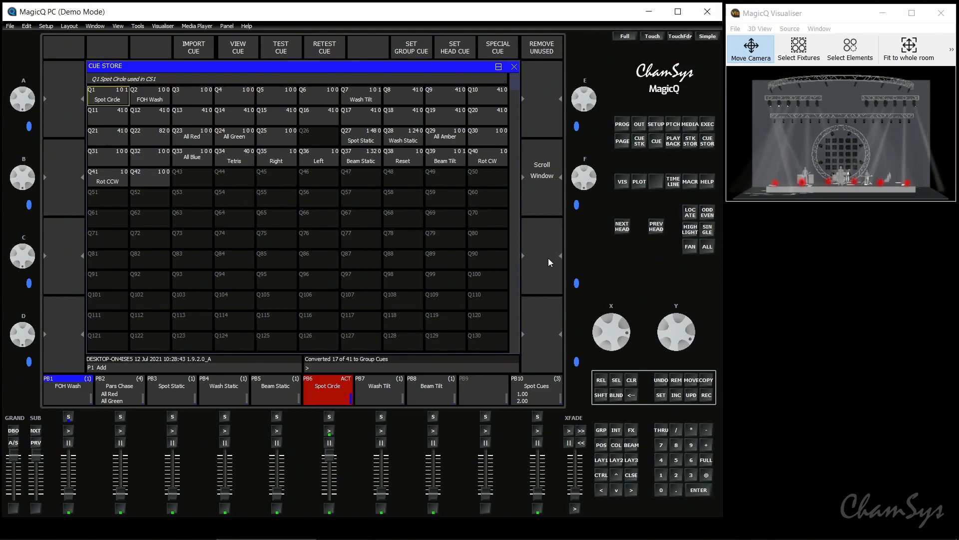
click(657, 143)
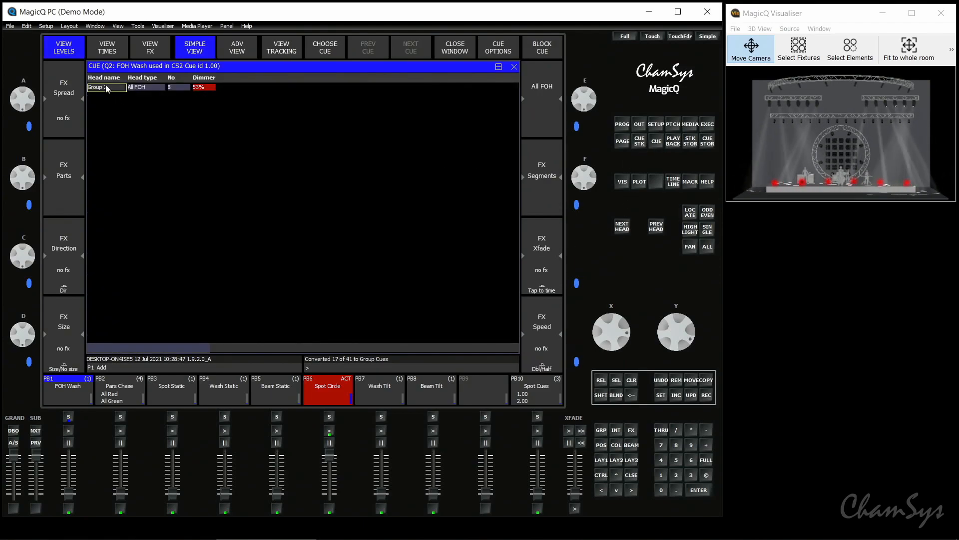
click(330, 386)
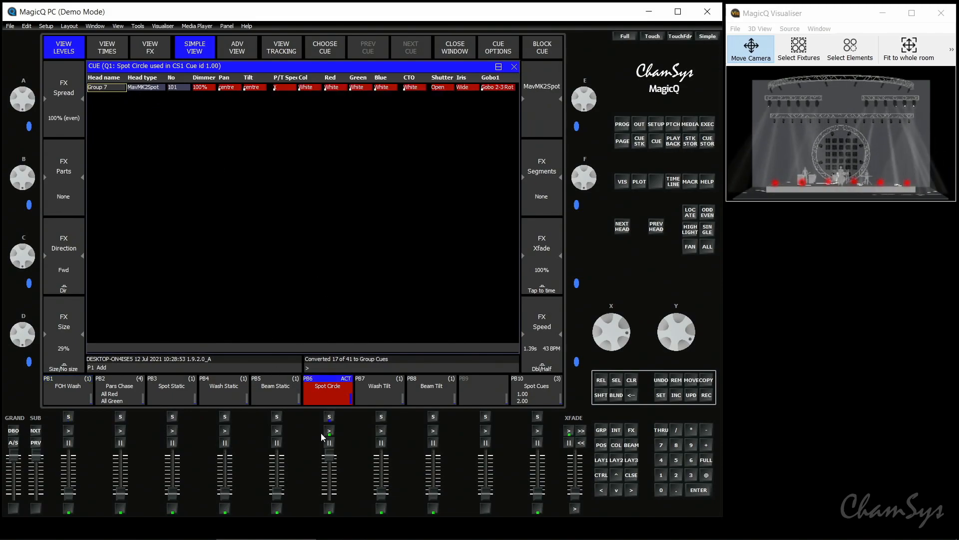
drag(329, 456, 336, 514)
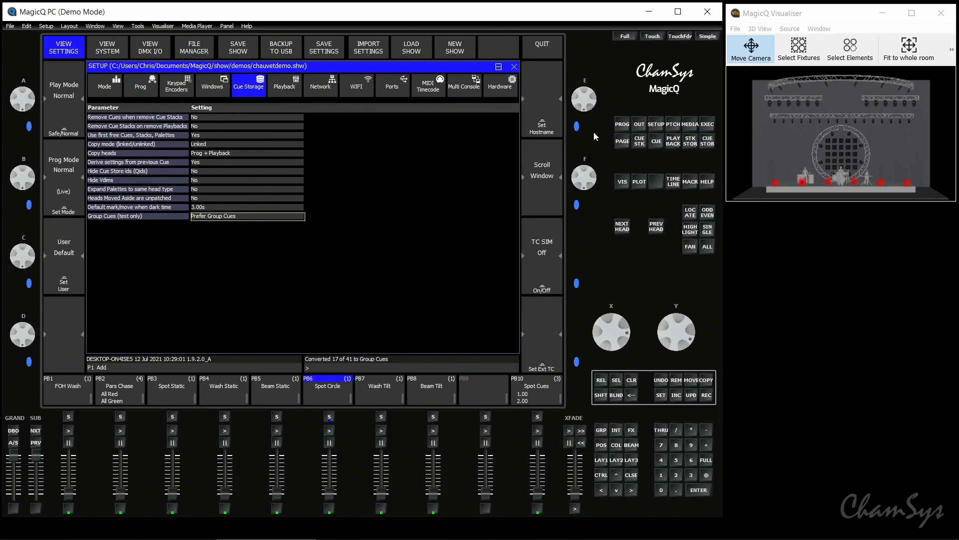
Step: Save the show under the name chrisgroups, overwriting the existing show file
click(239, 48)
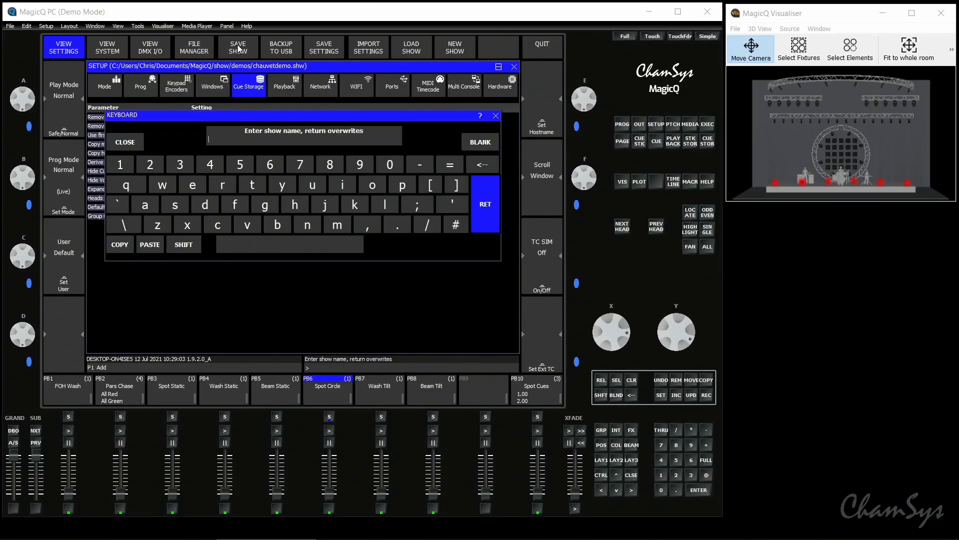
text(chrisgro)
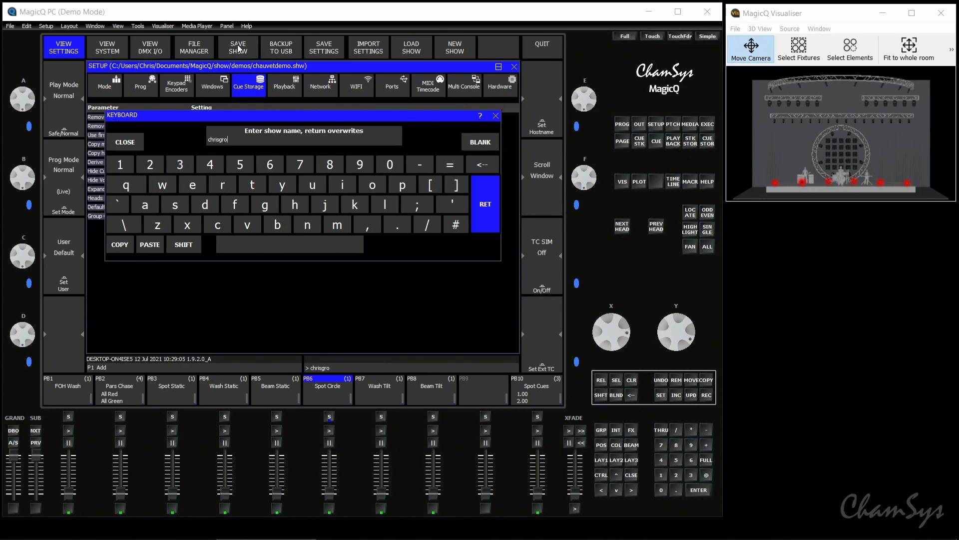
text(ups)
key(Return)
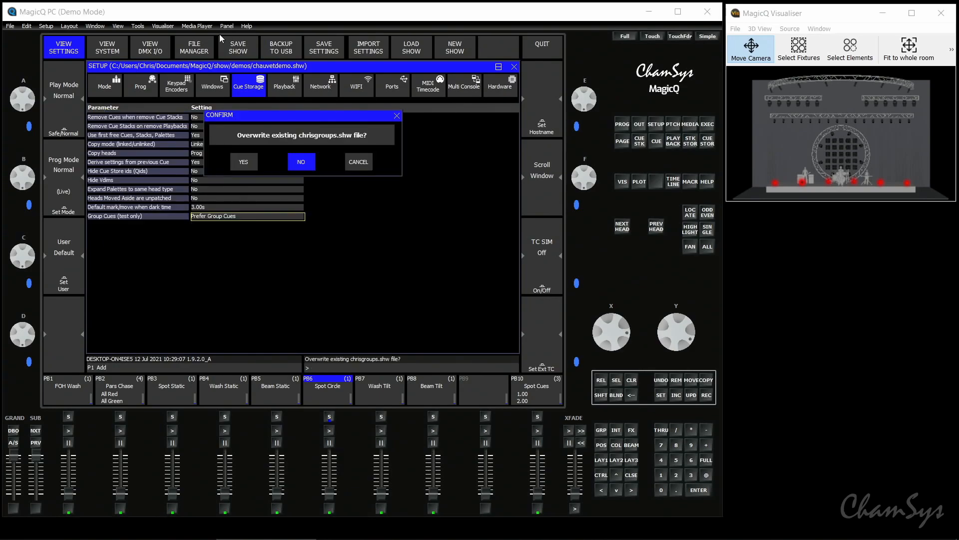
click(233, 163)
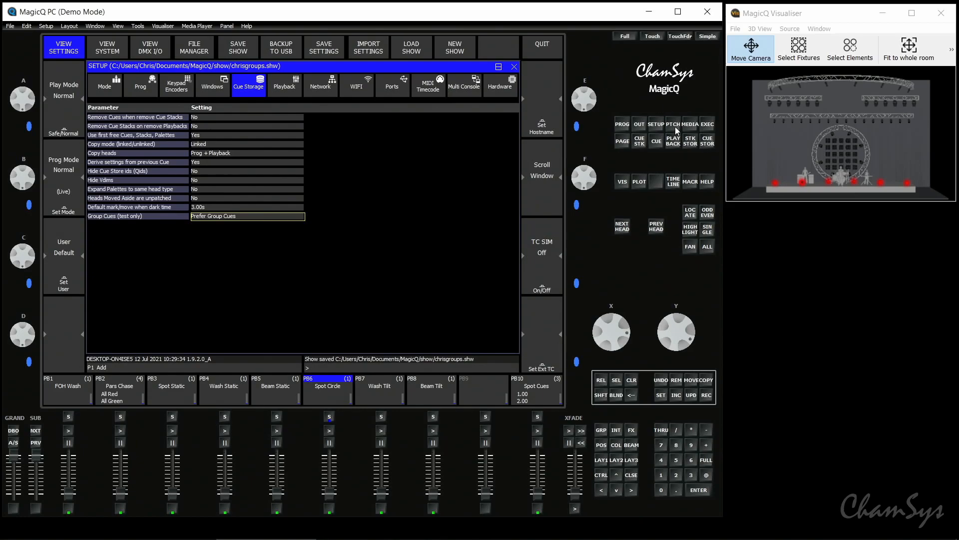
Step: Remove all heads from the show's patch and confirm the removal
click(674, 126)
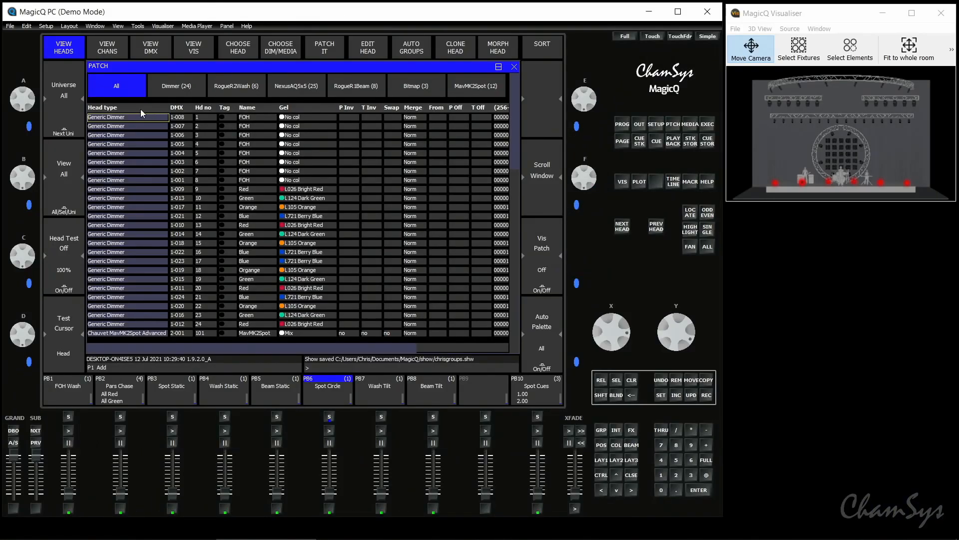
click(141, 110)
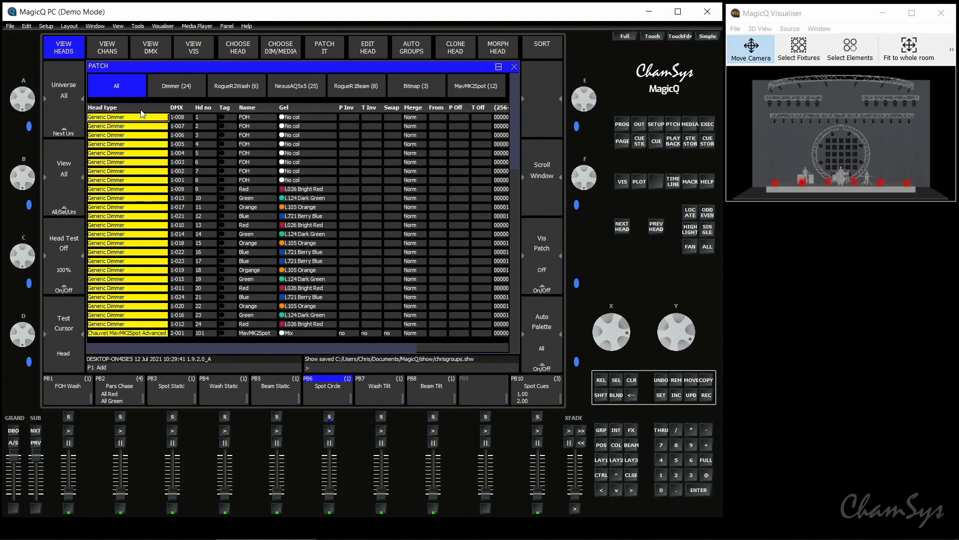
click(677, 380)
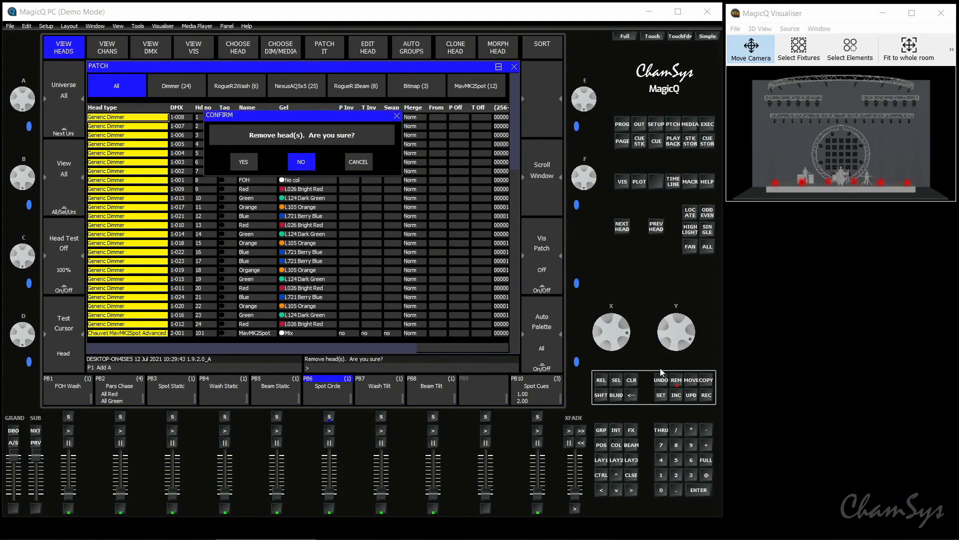
click(244, 166)
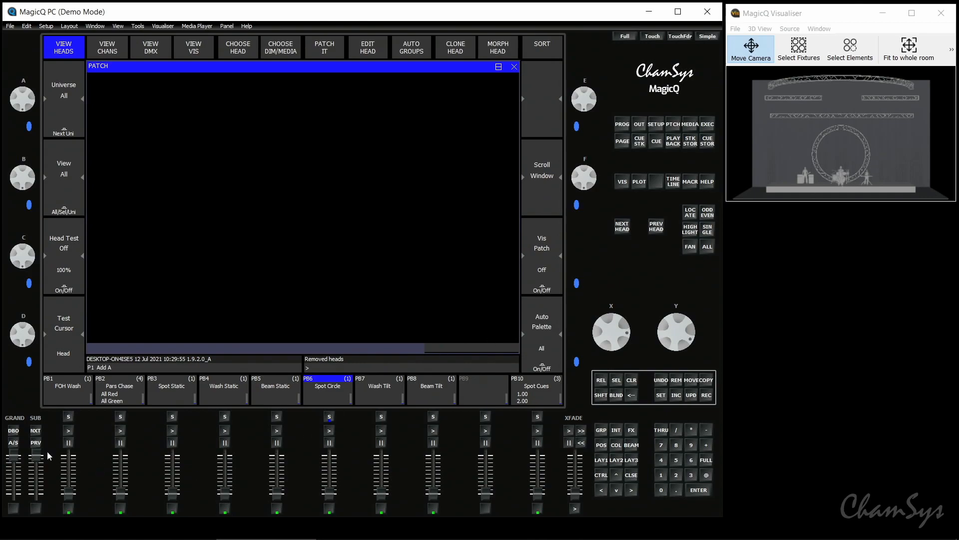
Step: Change to playback page 5 and view the cue stack on PB1
click(35, 433)
click(35, 432)
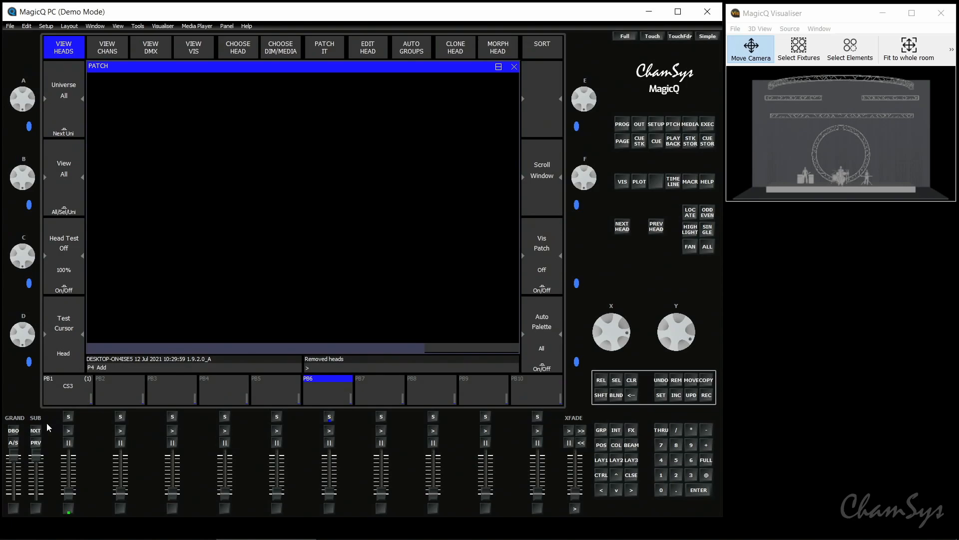
click(72, 393)
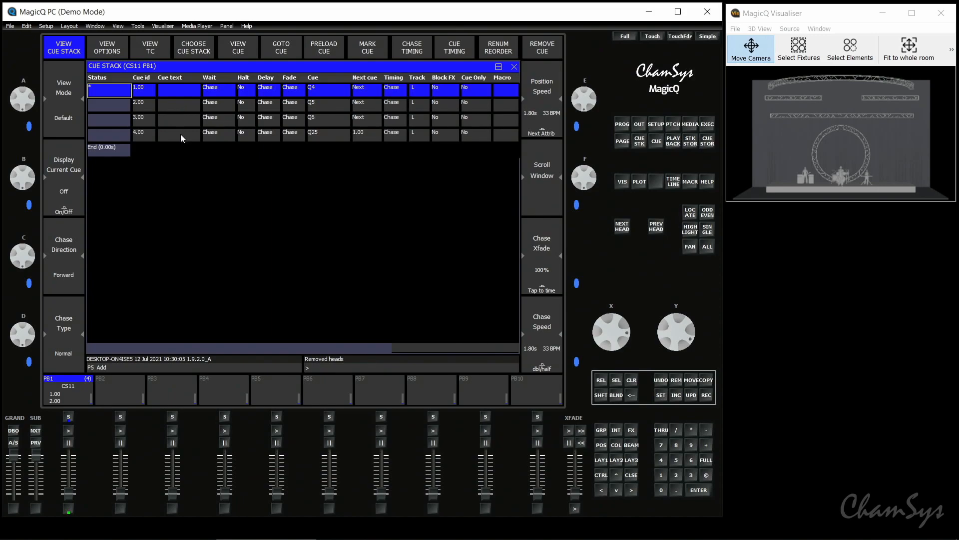
Step: Examine the levels stored for group 31 in the PB1 stack's cues, and view the list of groups
click(245, 50)
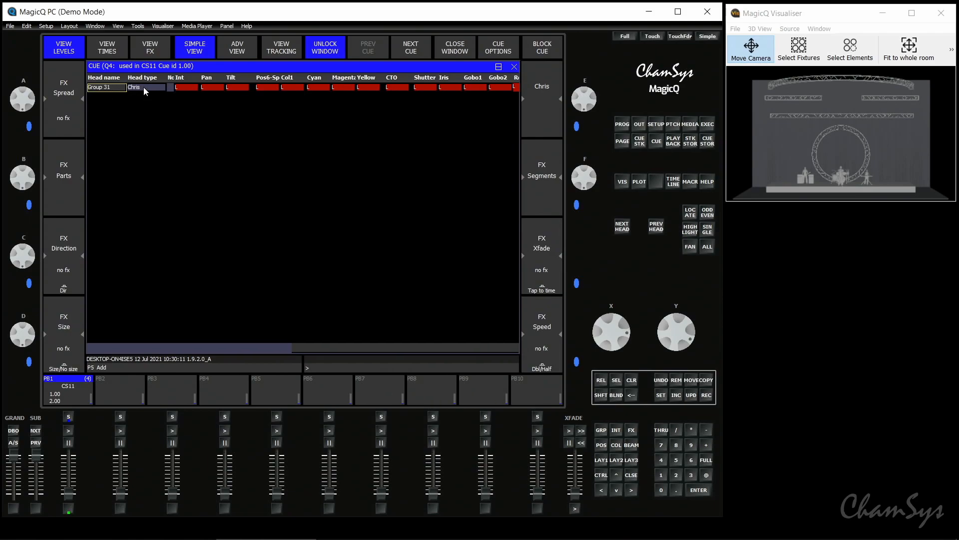
click(419, 47)
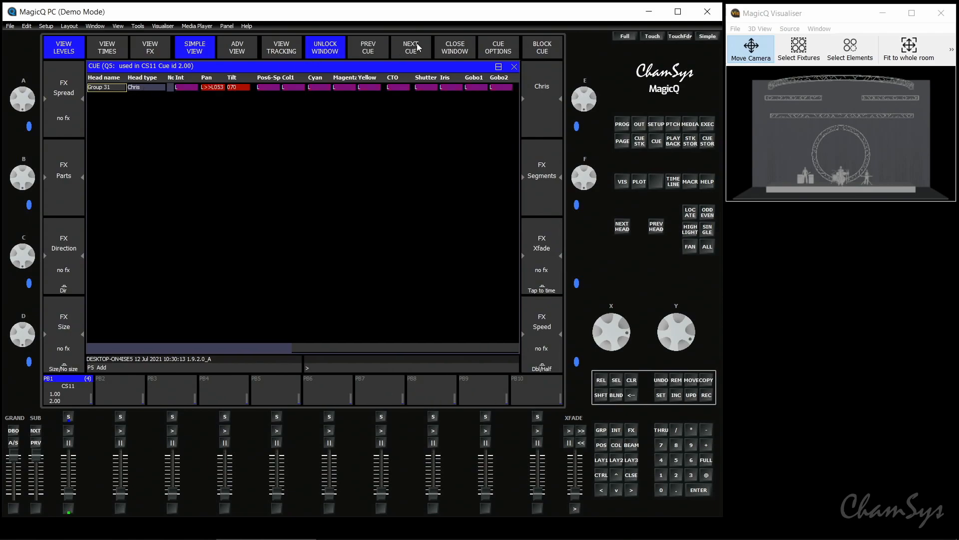
click(419, 48)
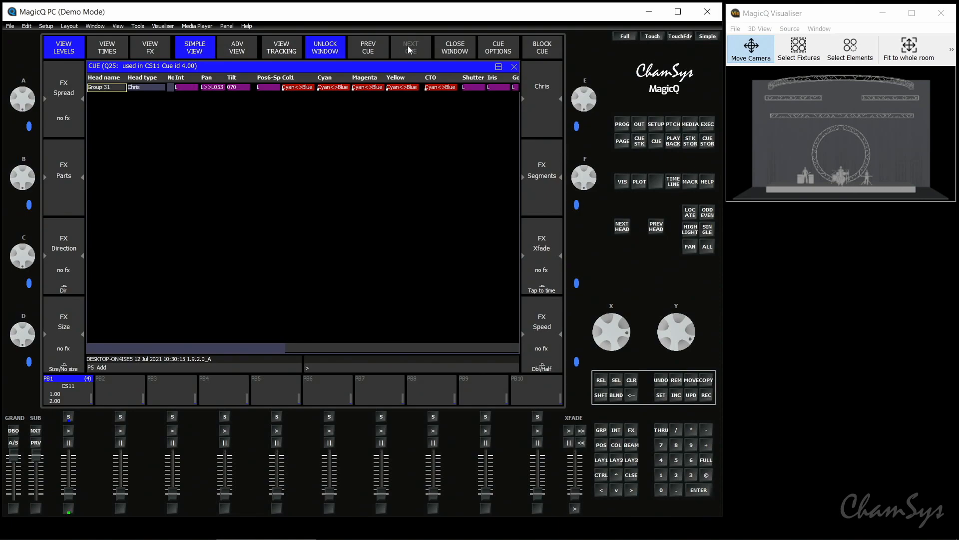
click(372, 50)
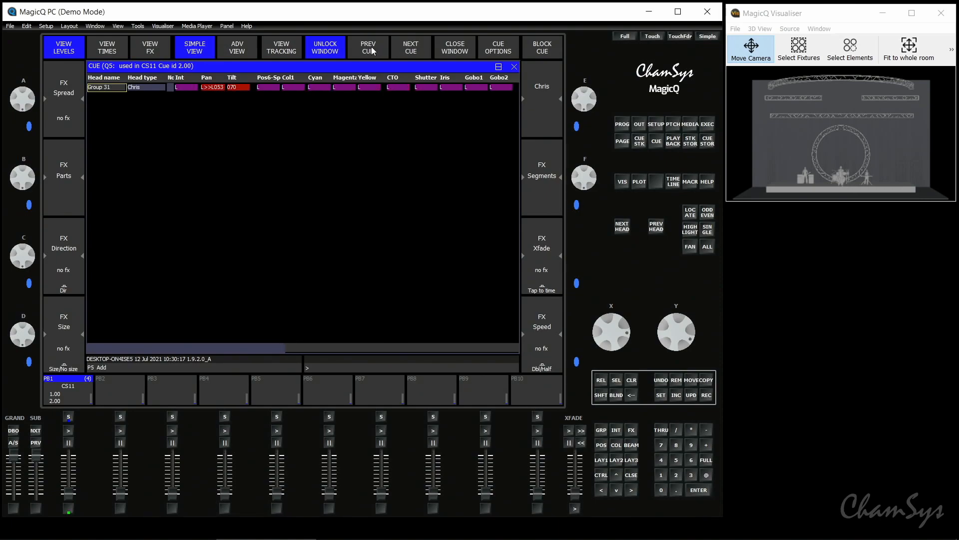
click(410, 51)
click(410, 51)
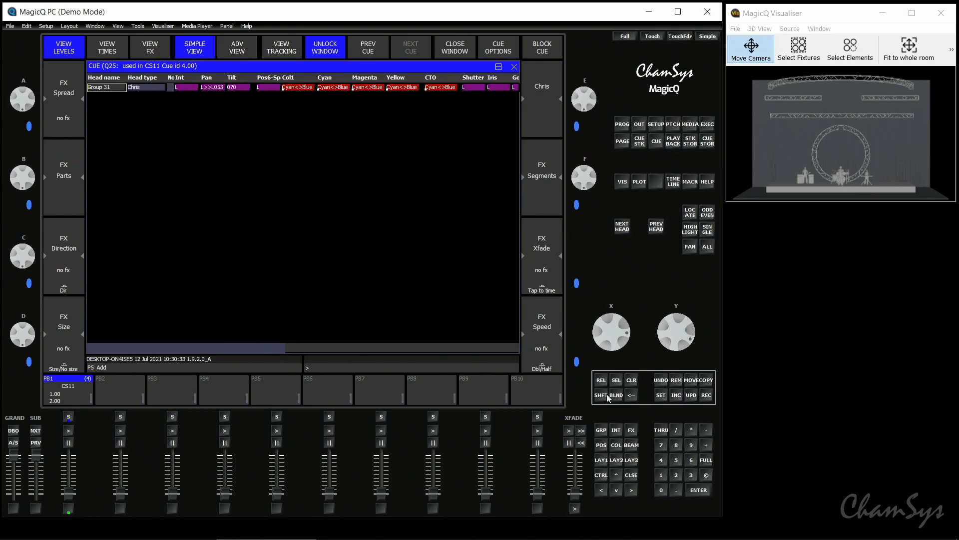
click(601, 431)
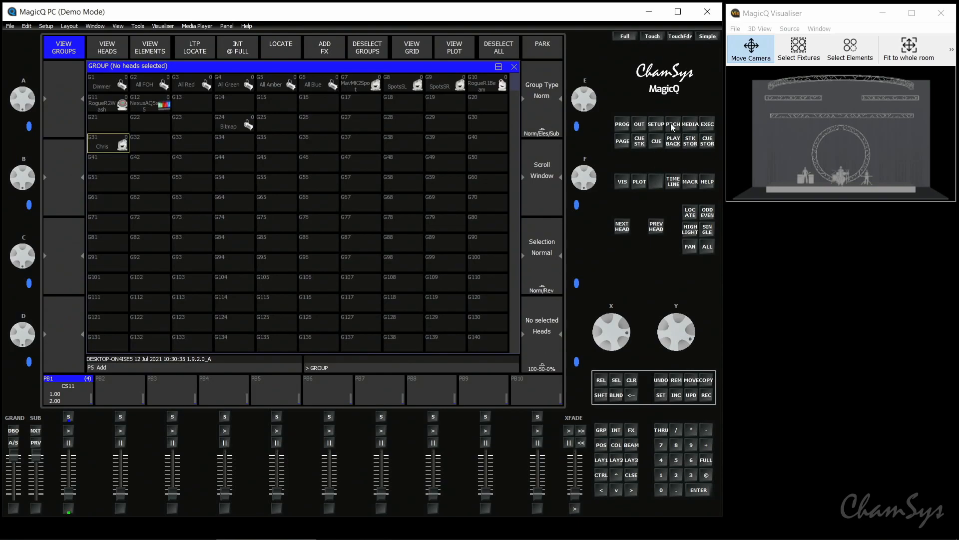
Step: Choose the Clay Paky Alpha Spot HPE 700 in Standard (25) mode as the head to patch
click(673, 125)
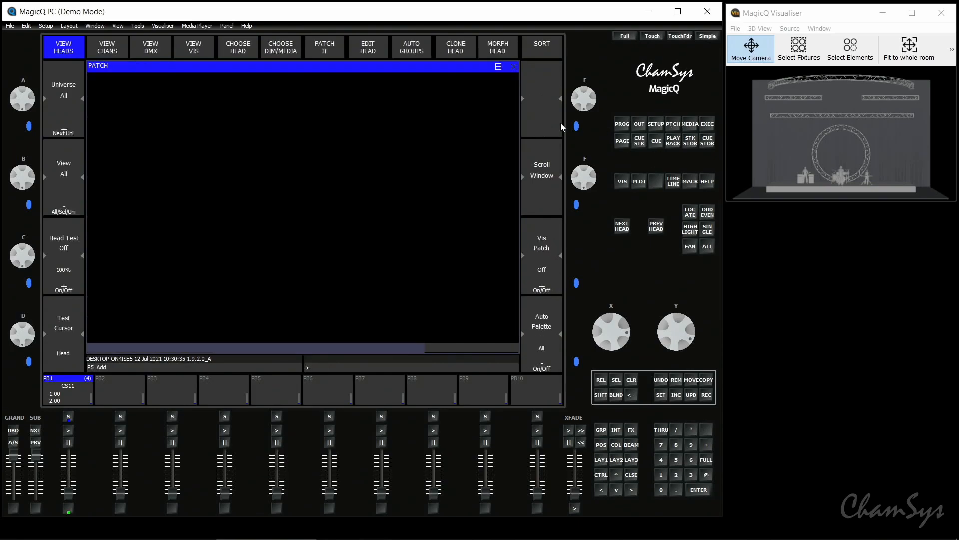
click(244, 49)
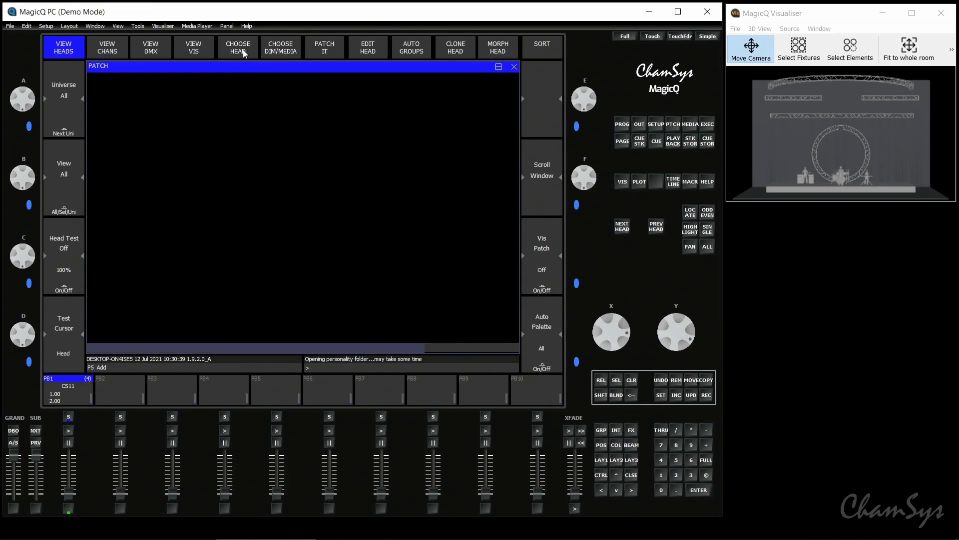
text(clay)
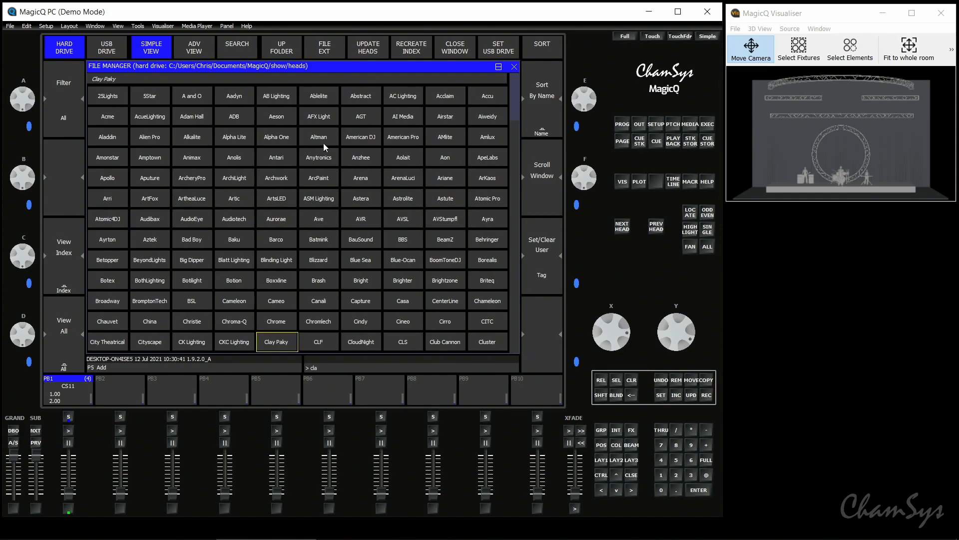
click(271, 345)
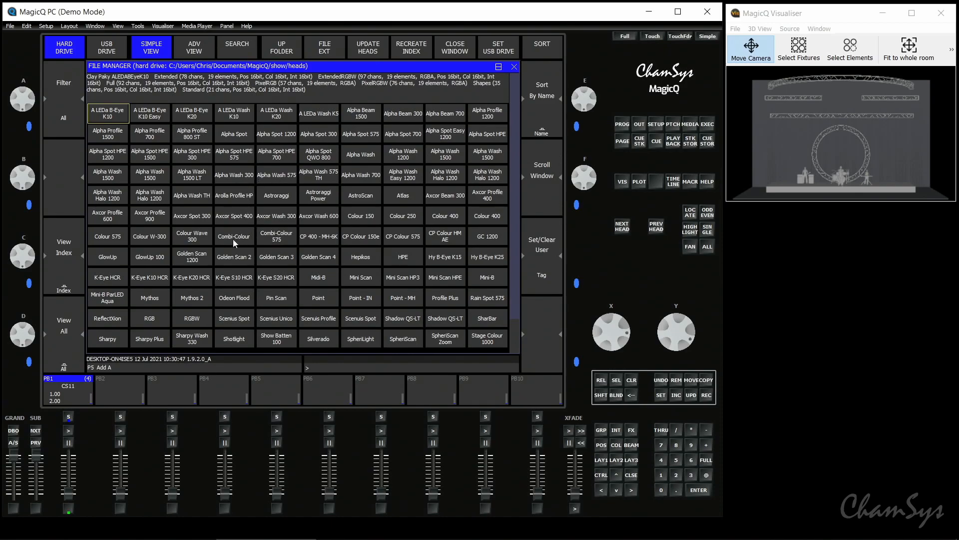
click(275, 160)
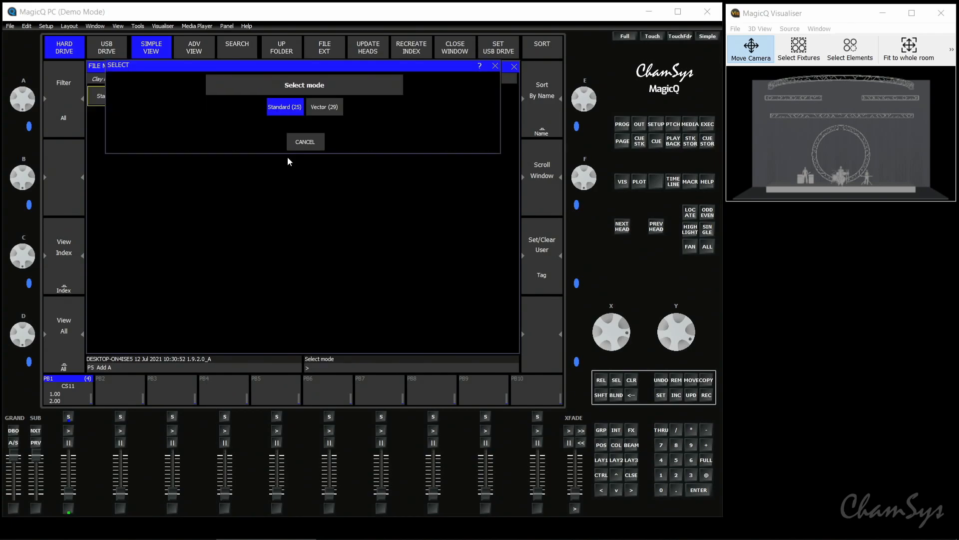
click(292, 110)
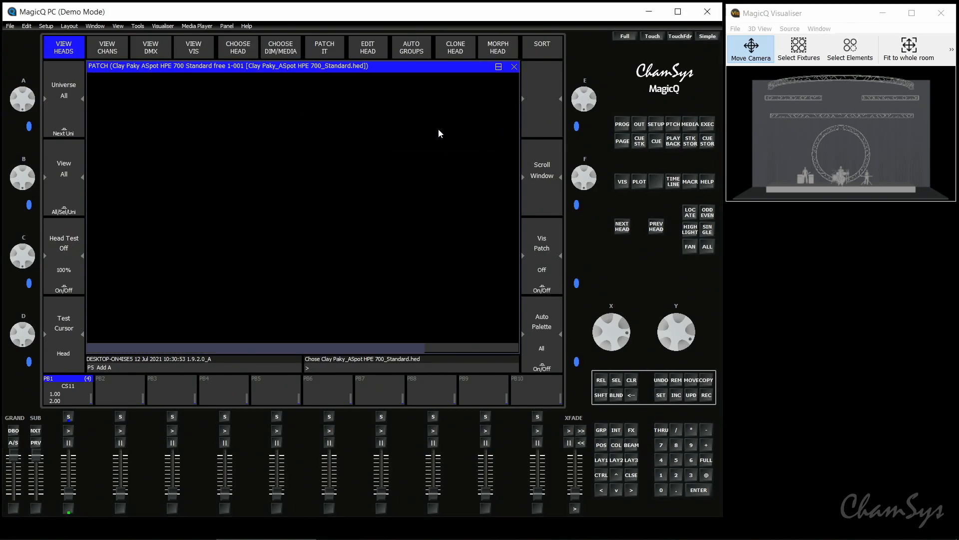
Step: Patch 8 of the chosen Alpha Spot HPE 700 heads
click(659, 125)
click(676, 123)
click(333, 50)
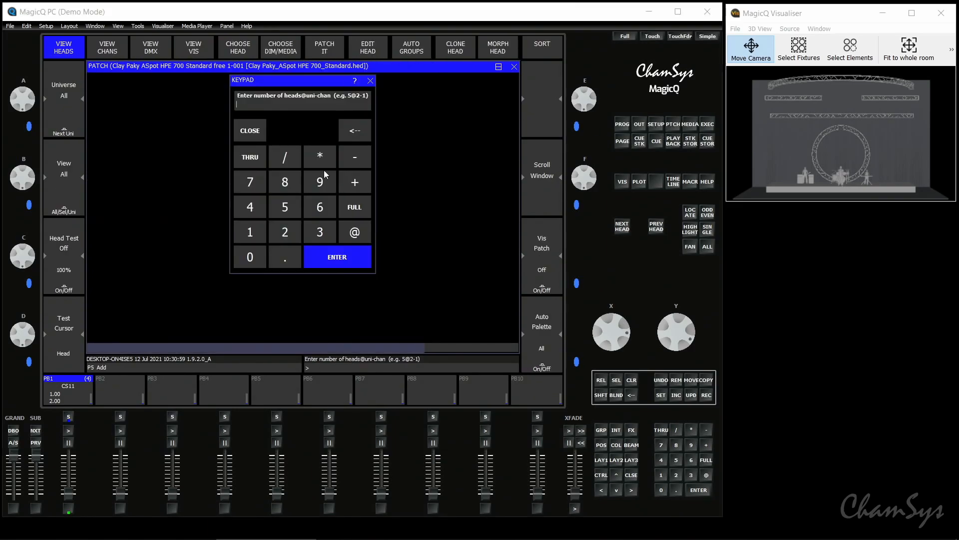
click(281, 183)
click(340, 260)
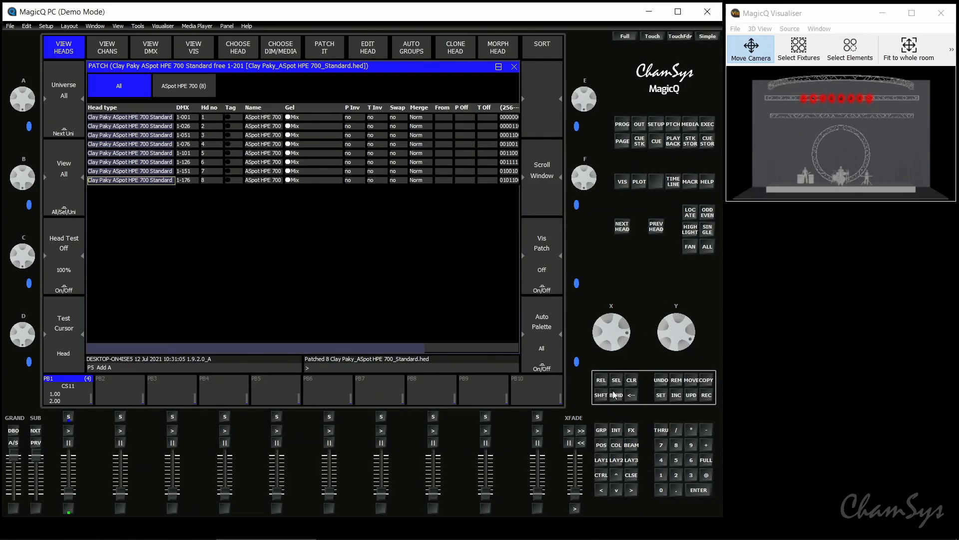
Step: Record the ASpot HPE 700 heads from group 13 over group 31
click(601, 430)
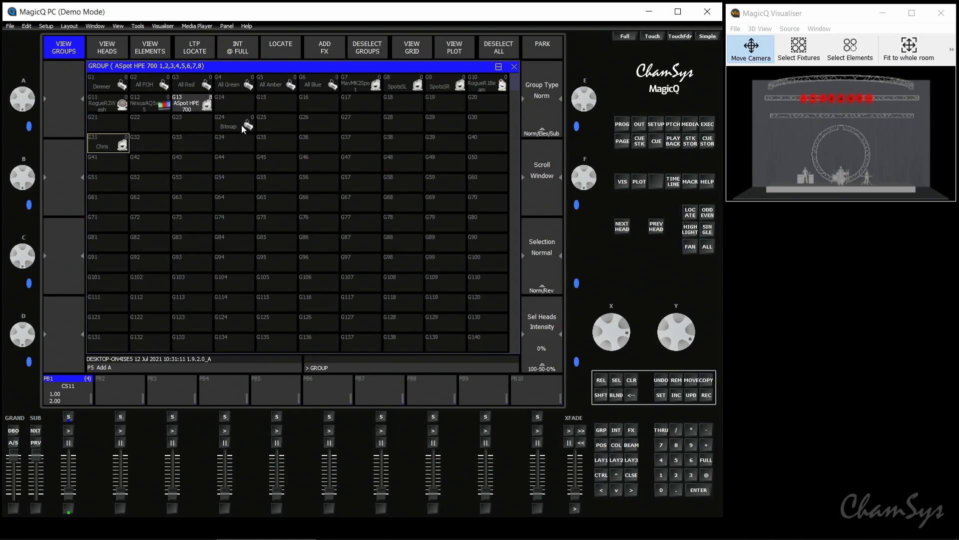
click(200, 106)
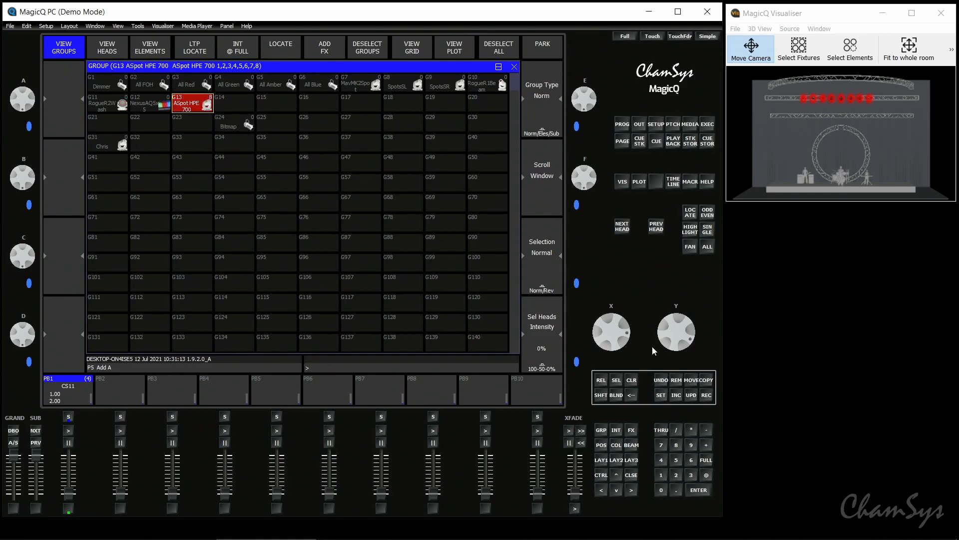
click(709, 397)
click(109, 150)
click(249, 169)
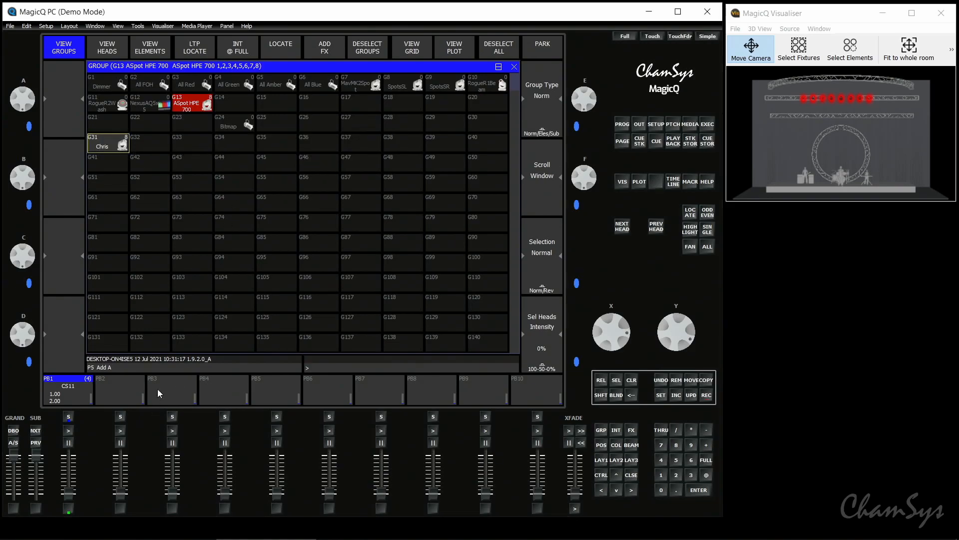
Step: Bring up PB1 and advance its stack to cue 2.00 on the new heads
drag(70, 492, 70, 452)
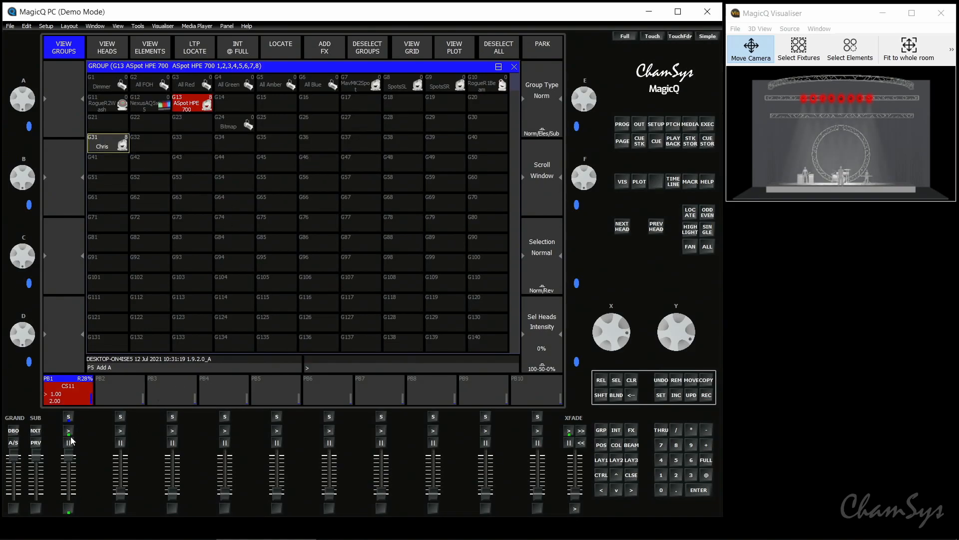
click(73, 429)
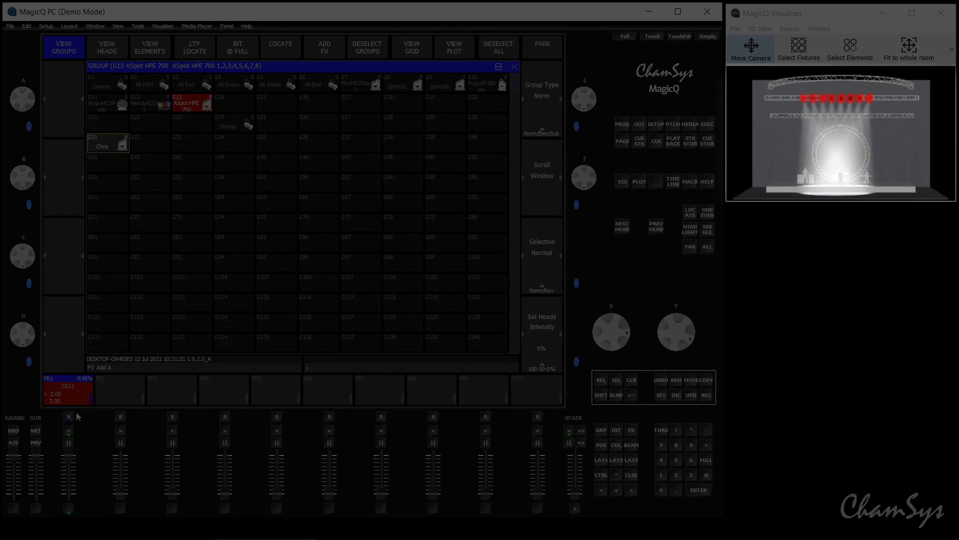